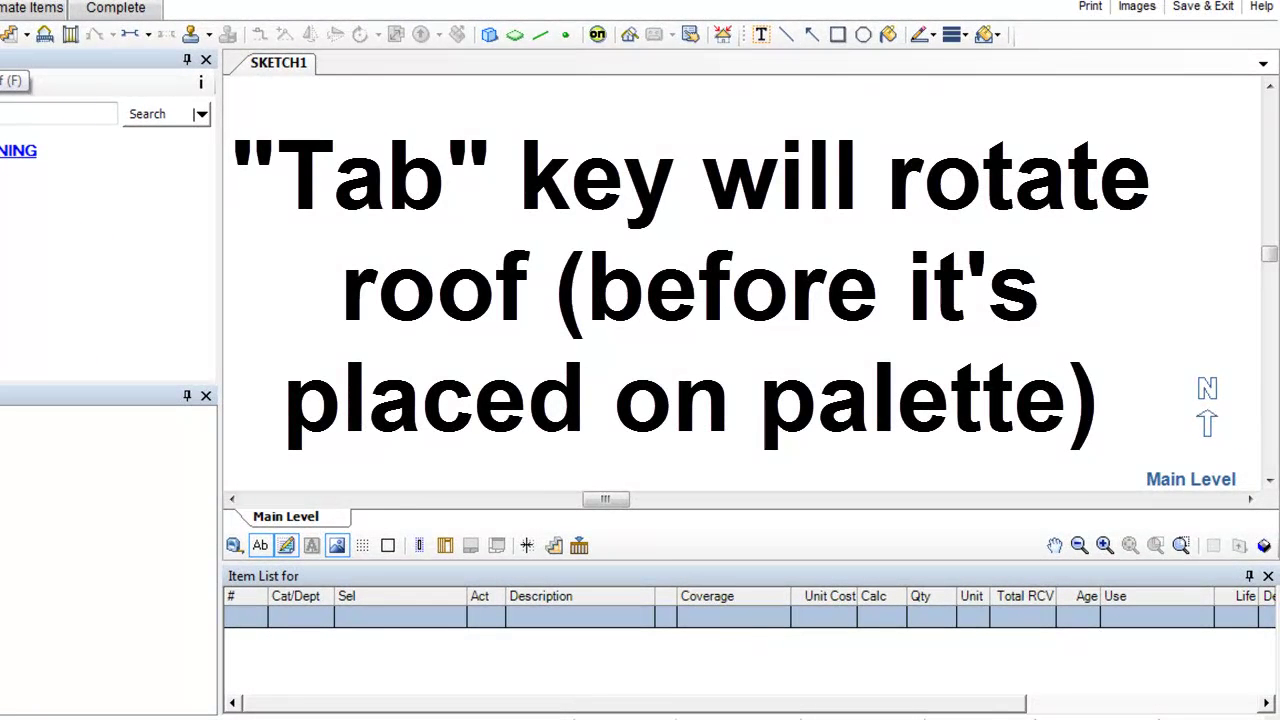
- Place a 12' × 12' roof on the sketch, rotating it back upright before dropping it
{"action": "mouse_move", "coordinate": [80, 107]}
{"action": "left_mouse_down"}
{"action": "mouse_move", "coordinate": [500, 257]}
{"action": "mouse_move", "coordinate": [717, 260]}
{"action": "mouse_move", "coordinate": [731, 289]}
{"action": "mouse_move", "coordinate": [760, 283]}
{"action": "left_mouse_up"}
{"action": "key", "text": "Tab"}
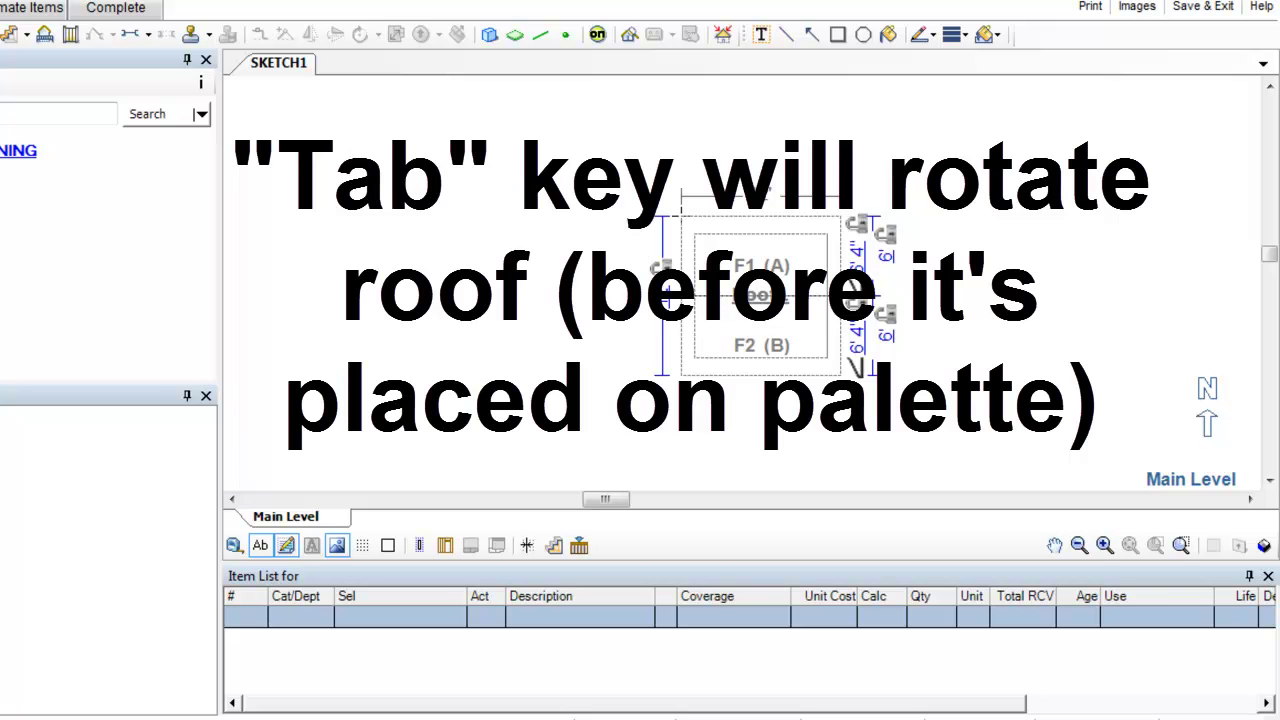
{"action": "key", "text": "Tab"}
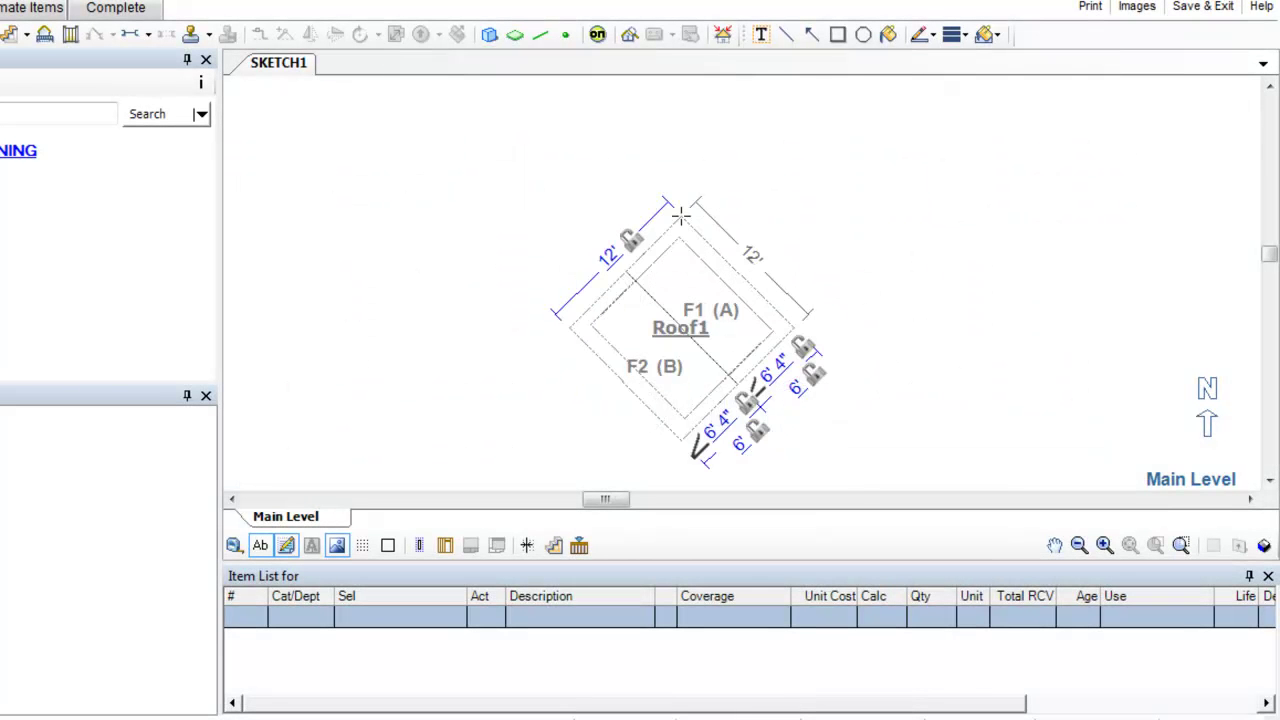
{"action": "key", "text": "Tab"}
{"action": "key", "text": "Tab"}
{"action": "key", "text": "Tab"}
{"action": "key", "text": "Tab"}
{"action": "key", "text": "Tab"}
{"action": "key", "text": "Tab"}
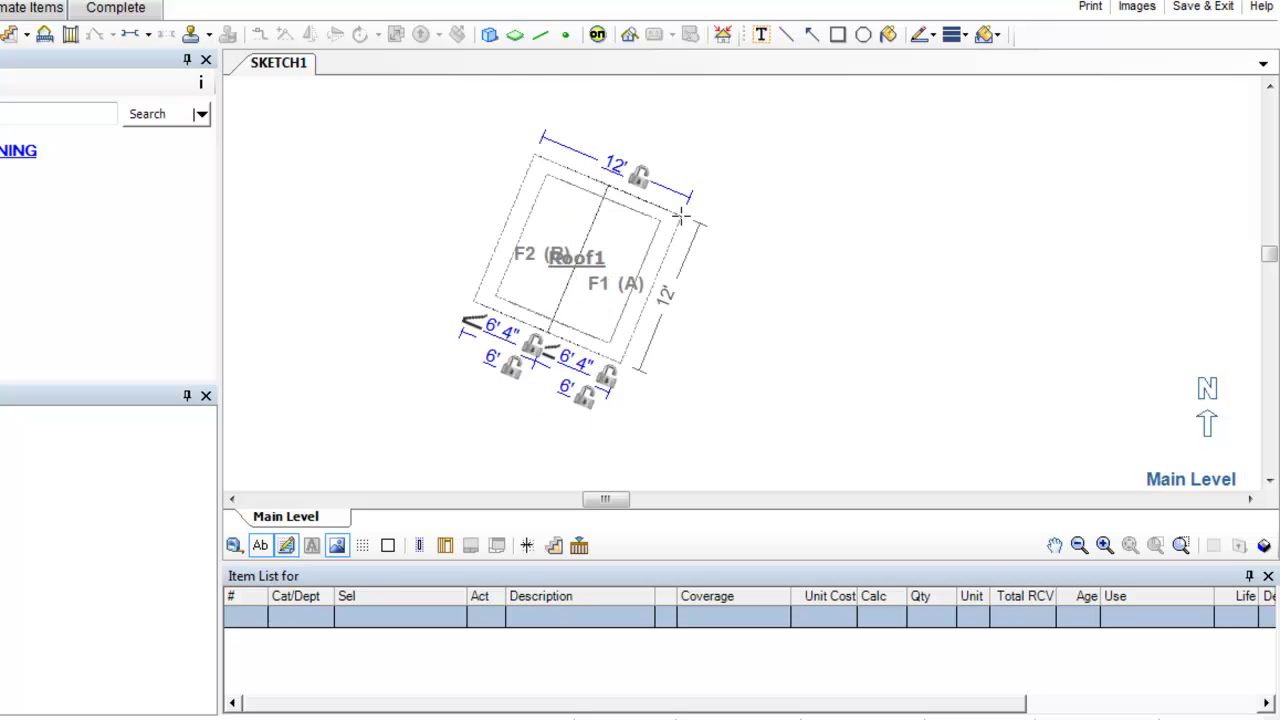
{"action": "key", "text": "Tab"}
{"action": "key", "text": "Tab"}
{"action": "key", "text": "Tab"}
{"action": "key", "text": "Tab"}
{"action": "key", "text": "Tab"}
{"action": "key", "text": "Tab"}
{"action": "key", "text": "Tab"}
{"action": "key", "text": "Tab"}
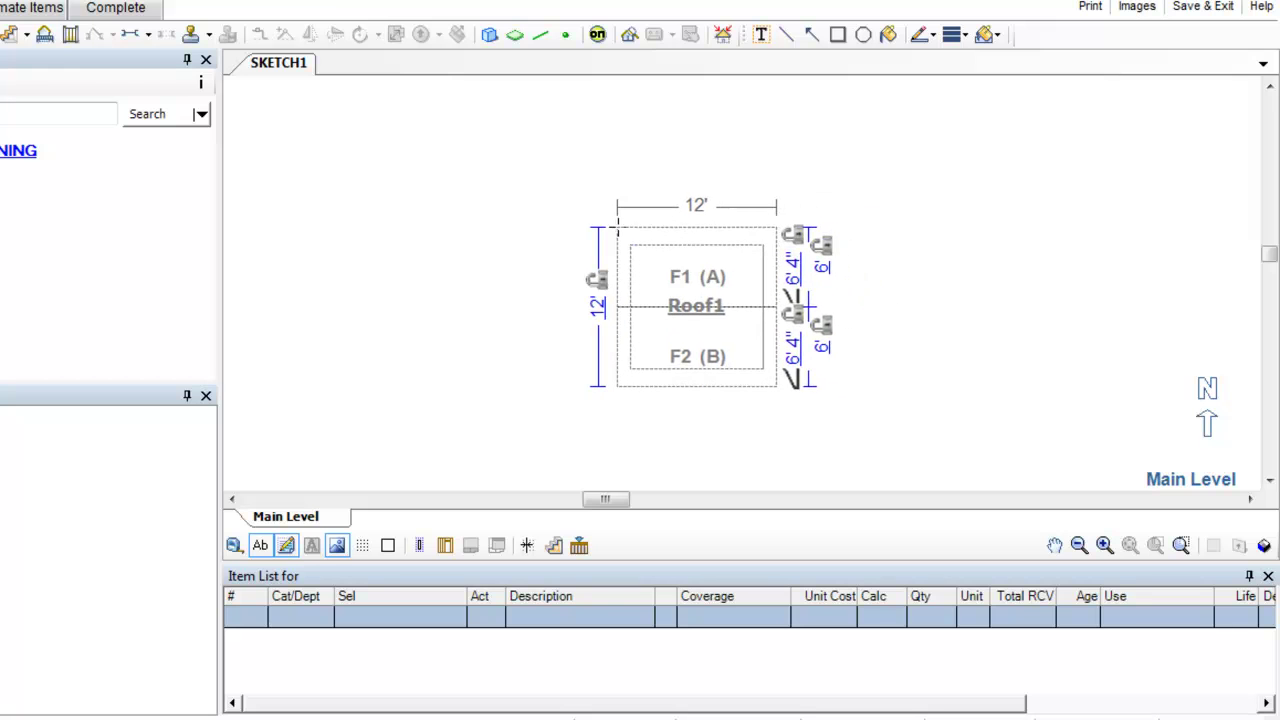
{"action": "left_click", "coordinate": [618, 228]}
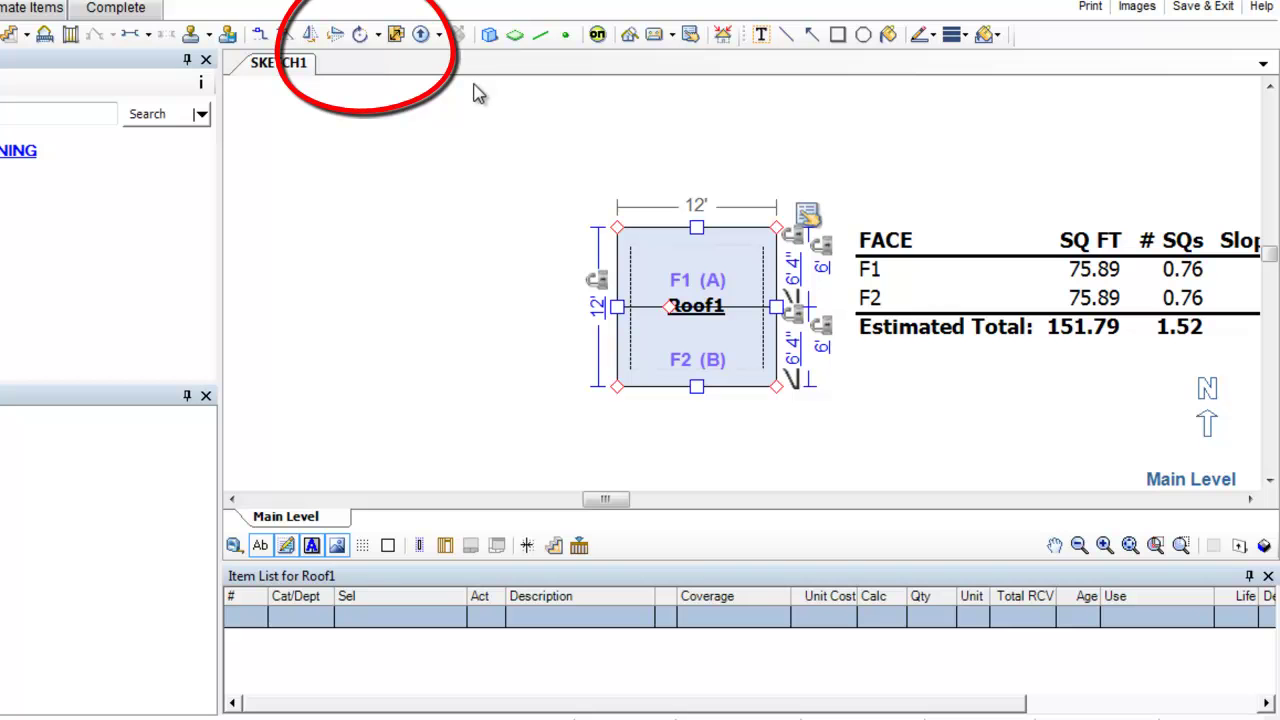
- Use a 90-degree rotation step to turn Roof1 a full circle, then edit its label
{"action": "left_click", "coordinate": [377, 34]}
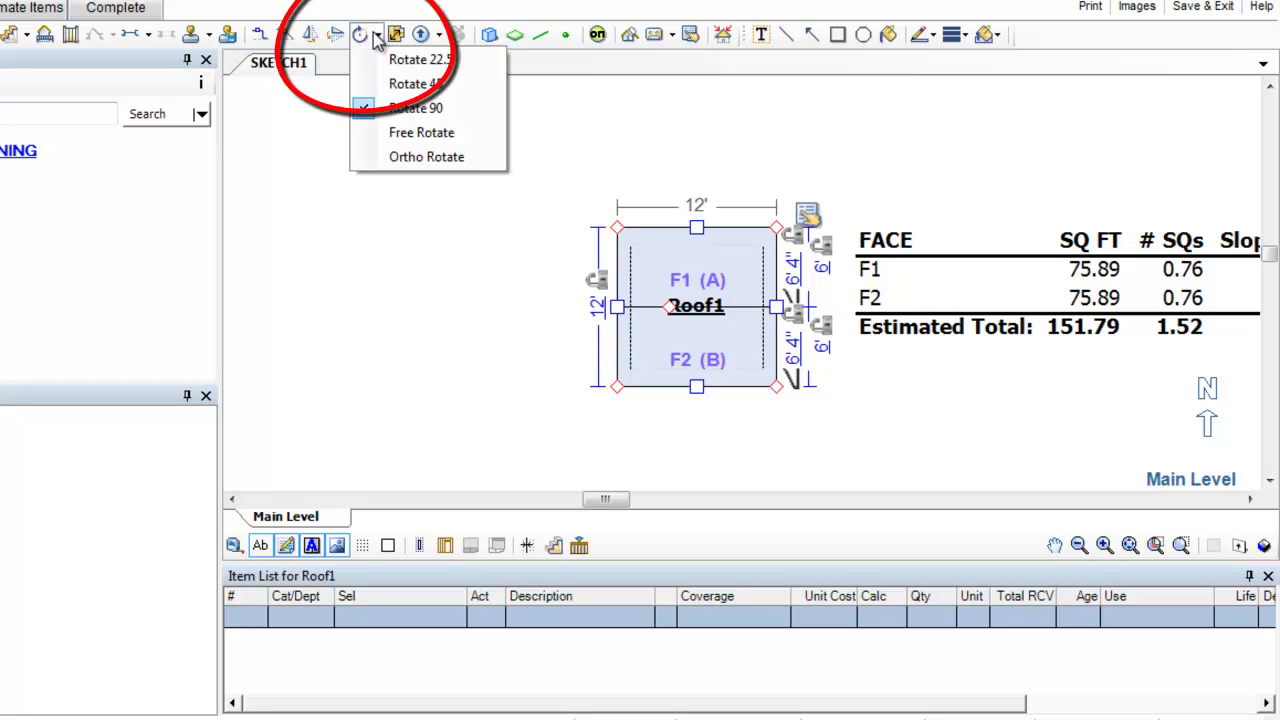
{"action": "left_click", "coordinate": [410, 108]}
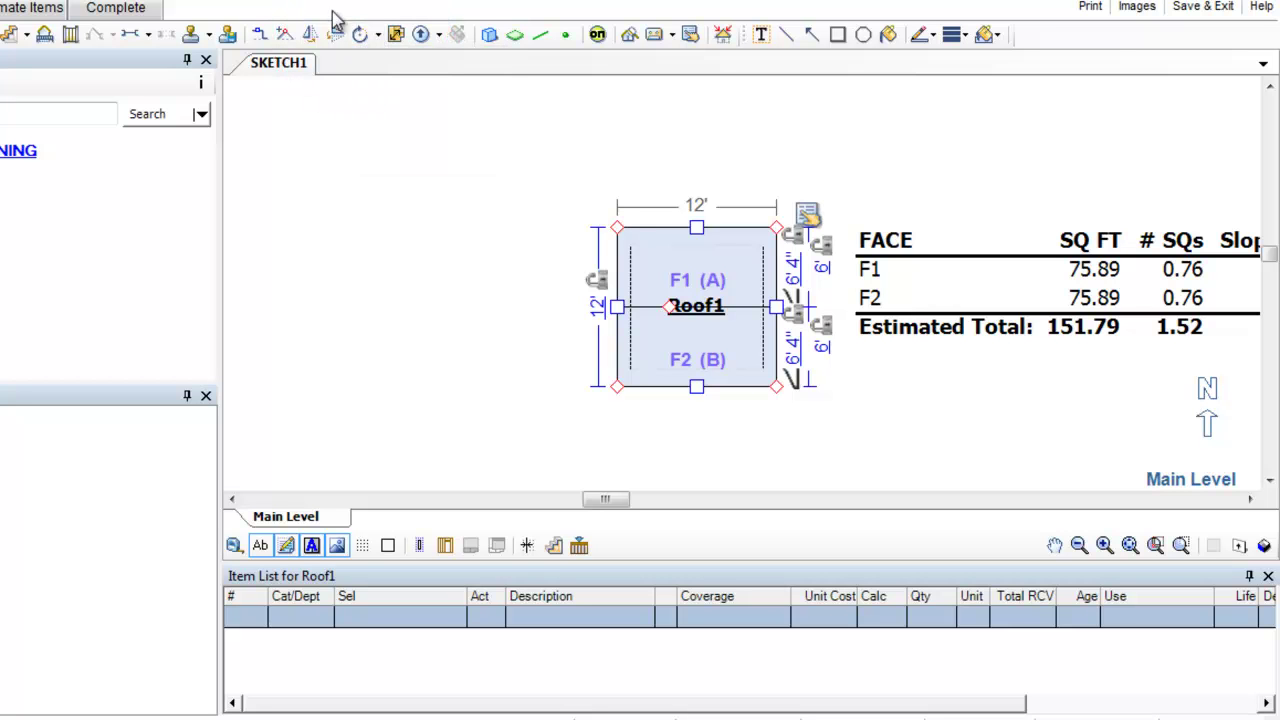
{"action": "left_click", "coordinate": [360, 36]}
{"action": "left_click", "coordinate": [360, 36]}
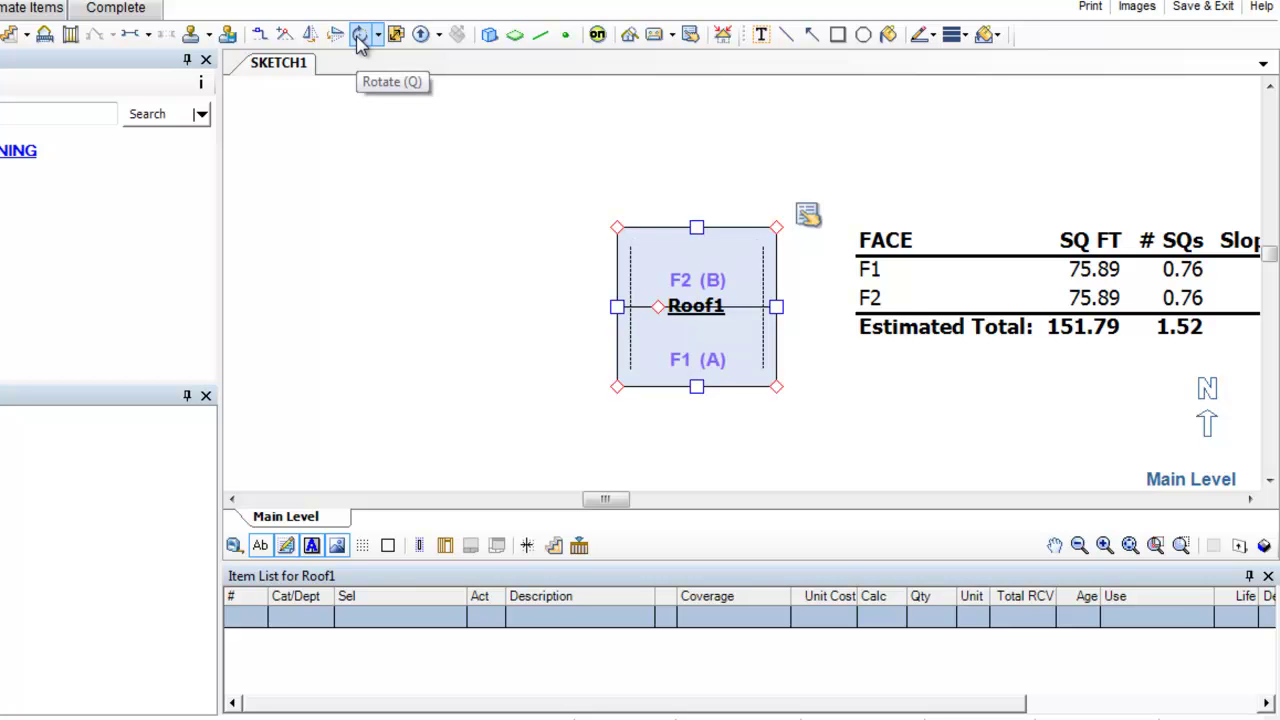
{"action": "left_click", "coordinate": [360, 36]}
{"action": "left_click", "coordinate": [360, 36]}
{"action": "double_click", "coordinate": [700, 307]}
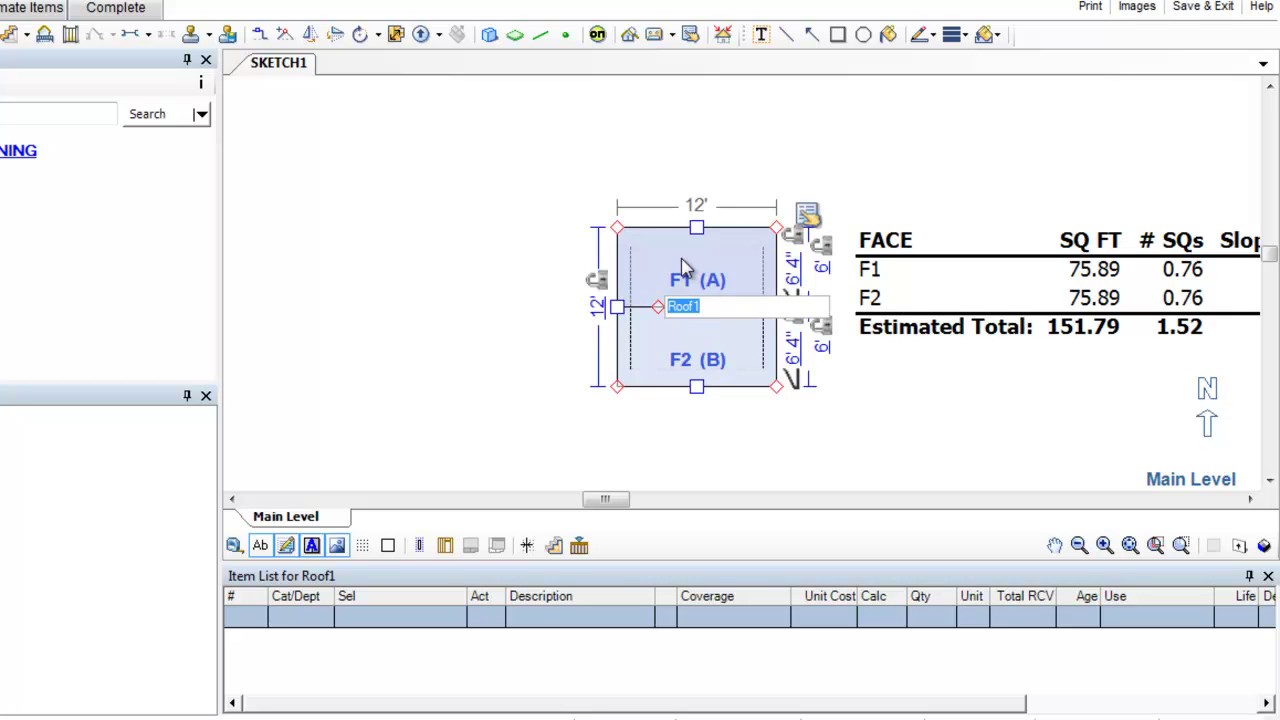
- Keep the name Roof1 and set its Roof Type to Hip, giving four 37.95 SF faces
{"action": "key", "text": "Return"}
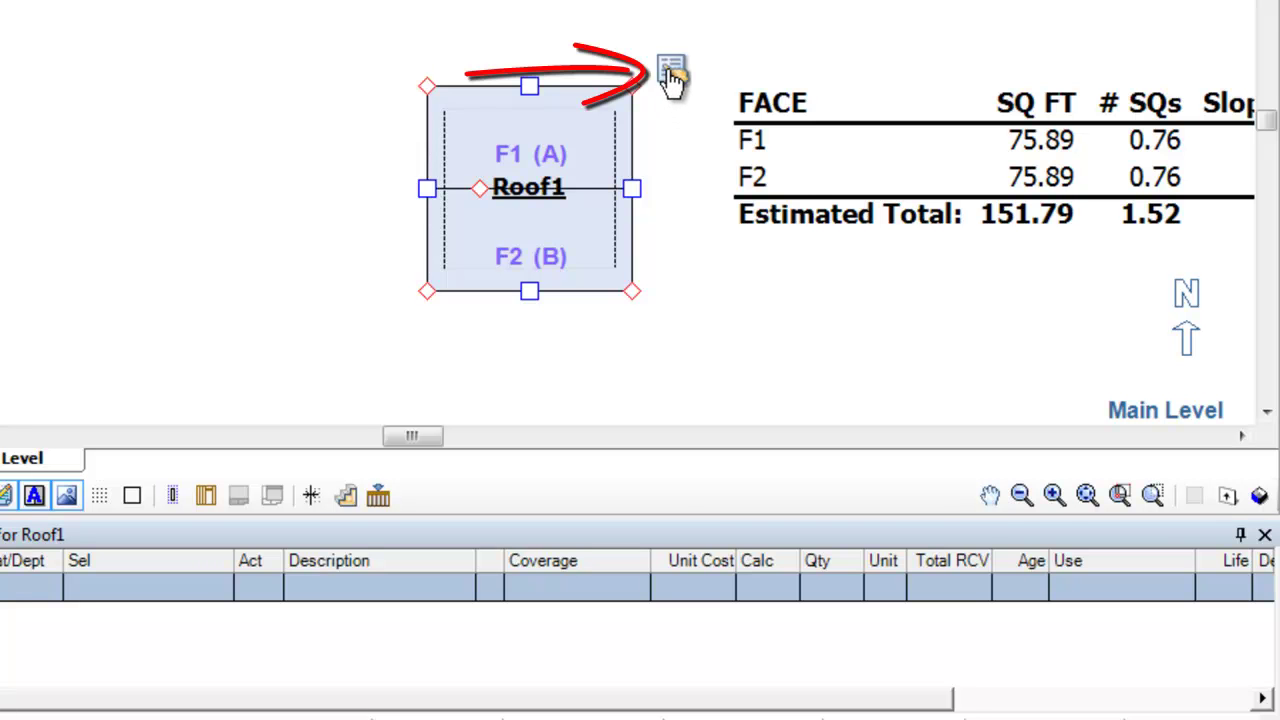
{"action": "left_click", "coordinate": [672, 78]}
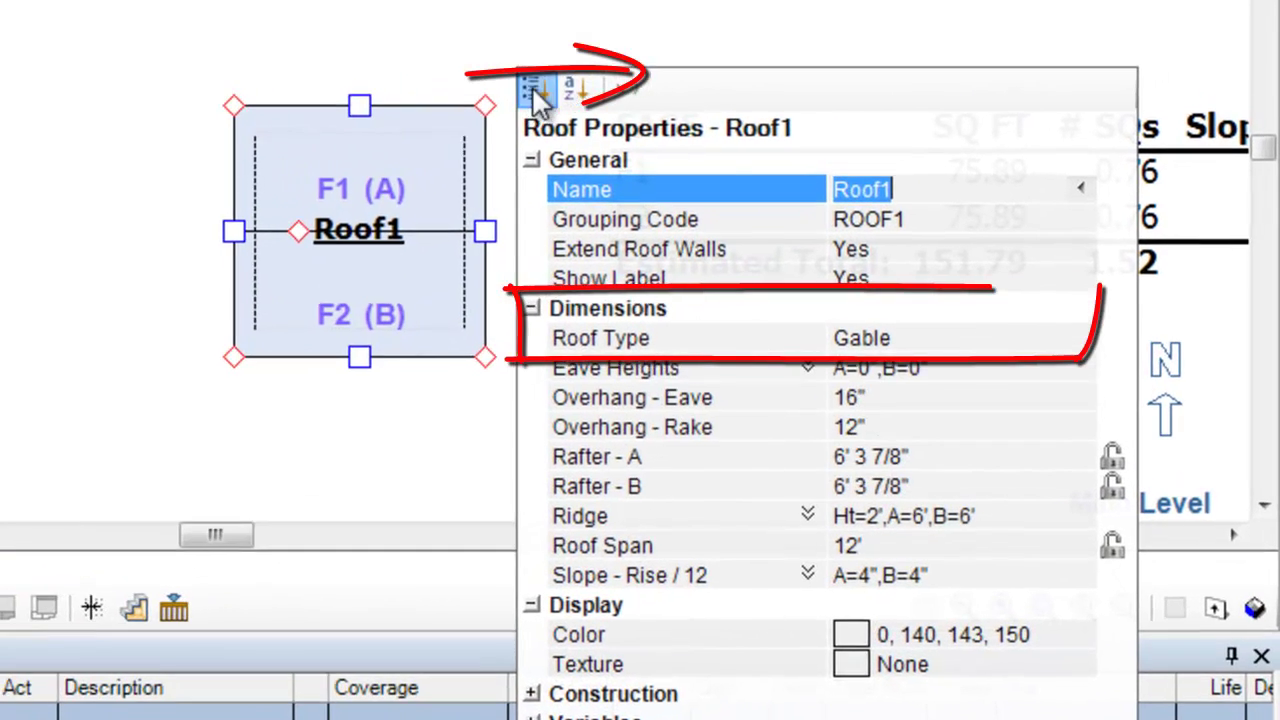
{"action": "left_click", "coordinate": [922, 342]}
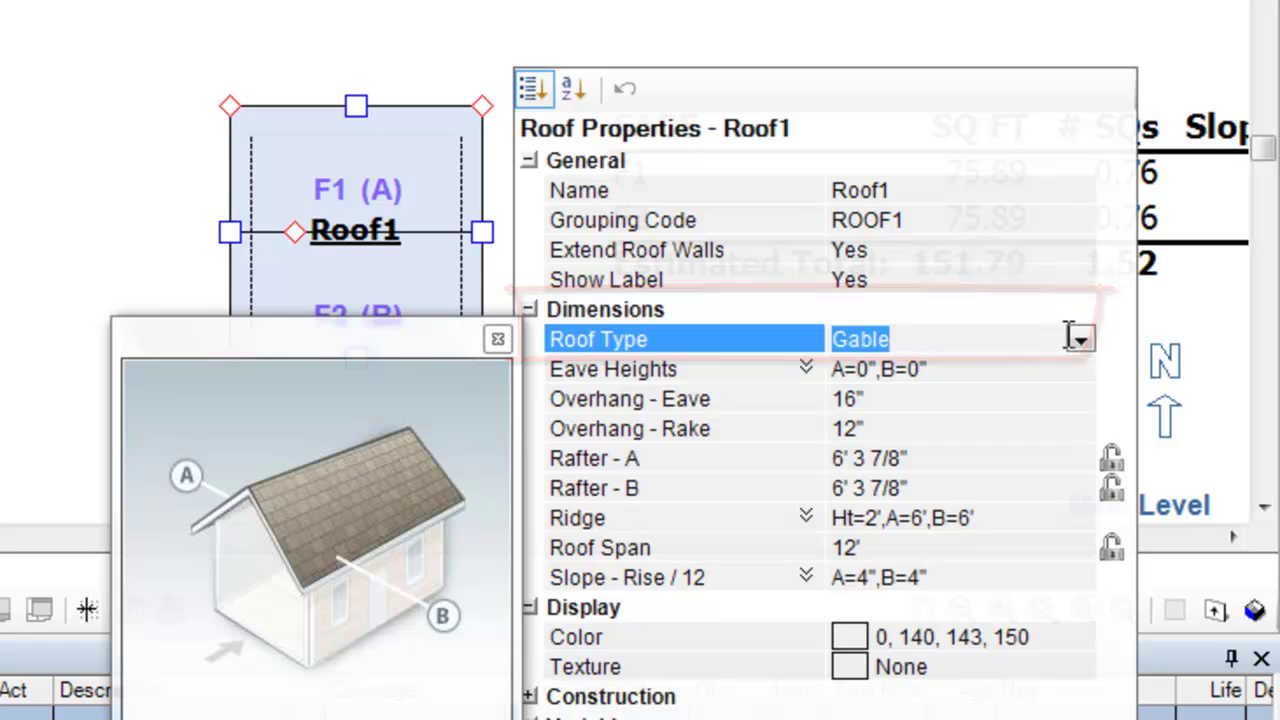
{"action": "left_click", "coordinate": [1081, 340]}
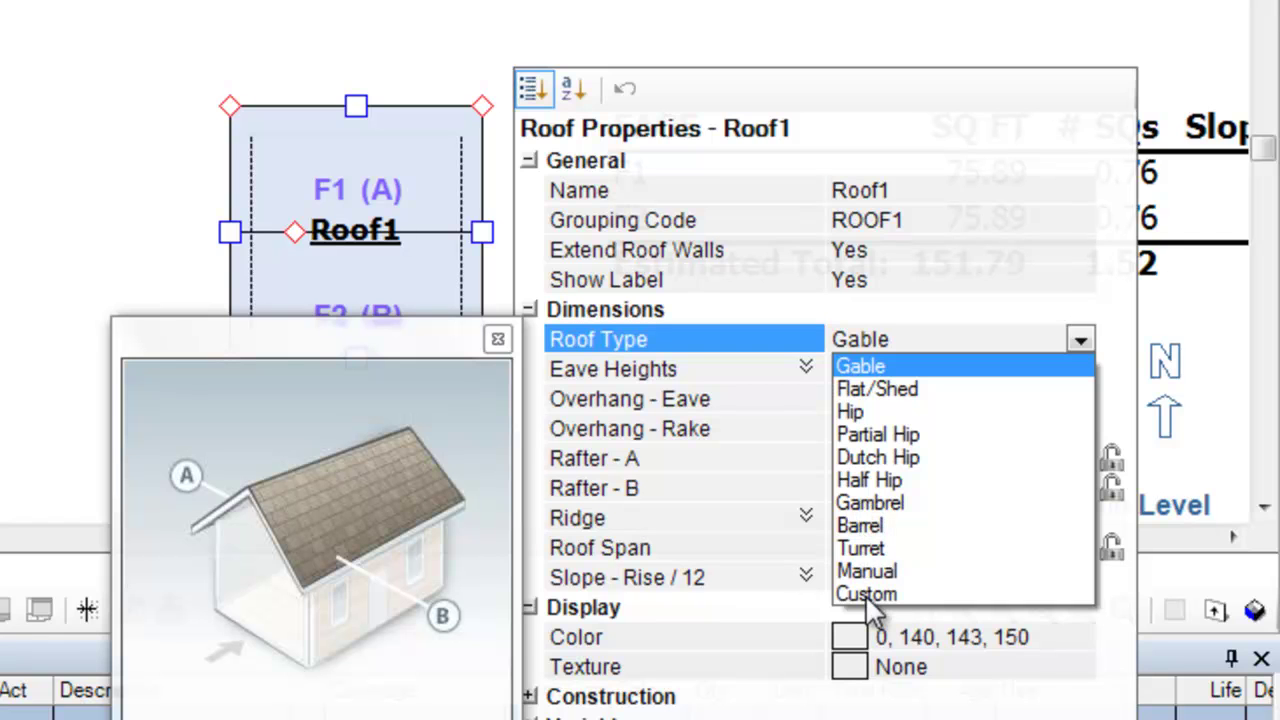
{"action": "left_click", "coordinate": [853, 412]}
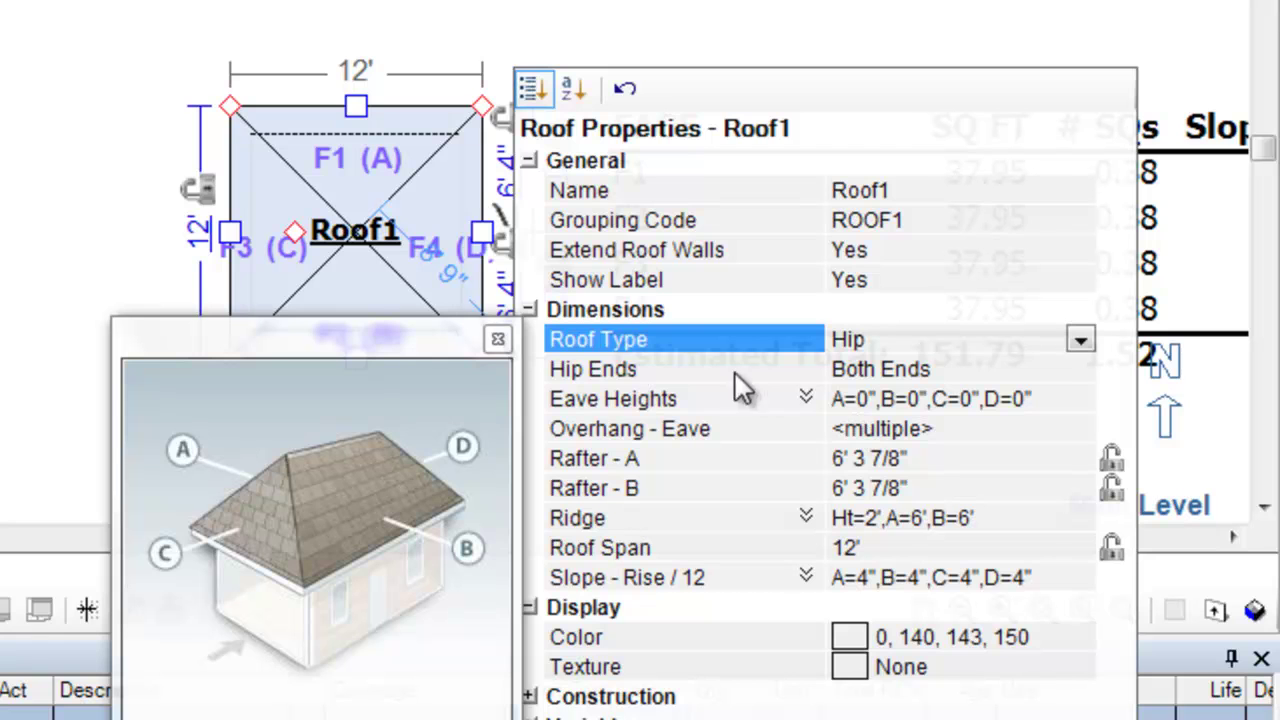
- Close Roof Properties, keep the Roof1 label, and stretch the left edge out to 21' 9"
{"action": "left_click", "coordinate": [305, 243]}
{"action": "left_click", "coordinate": [322, 248]}
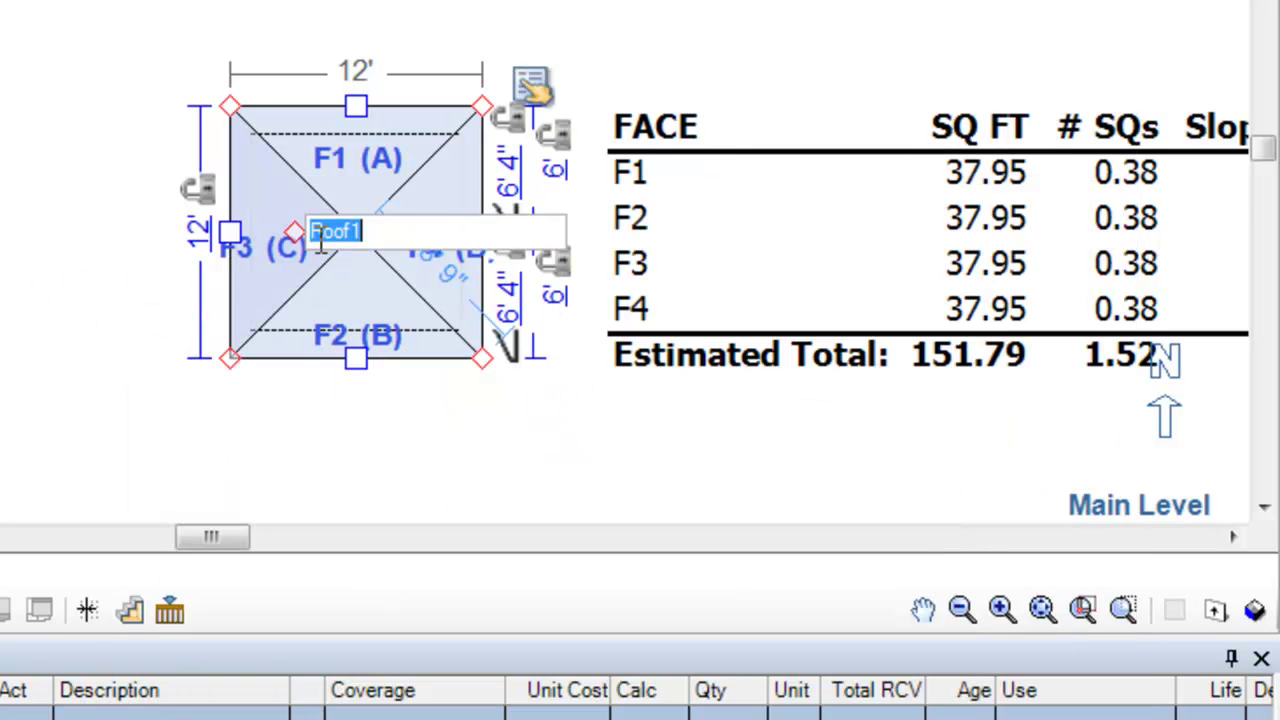
{"action": "left_click", "coordinate": [318, 183]}
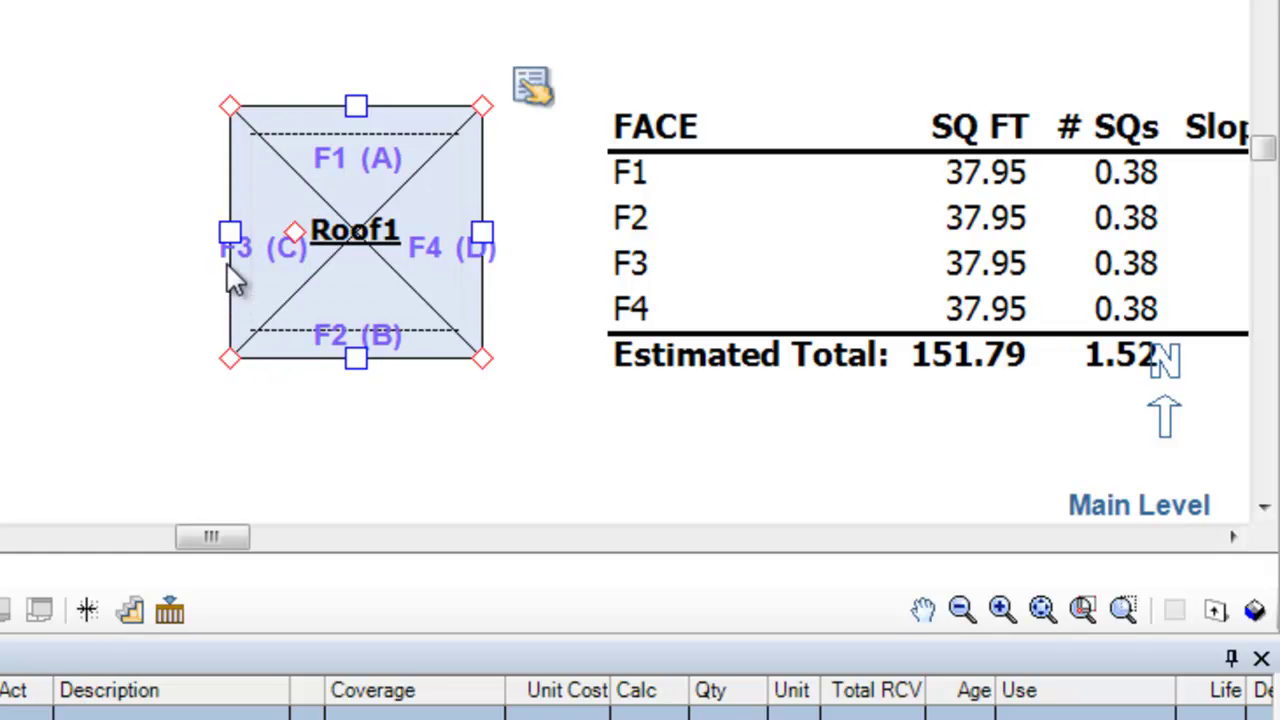
{"action": "left_click_drag", "start_coordinate": [228, 231], "coordinate": [201, 242]}
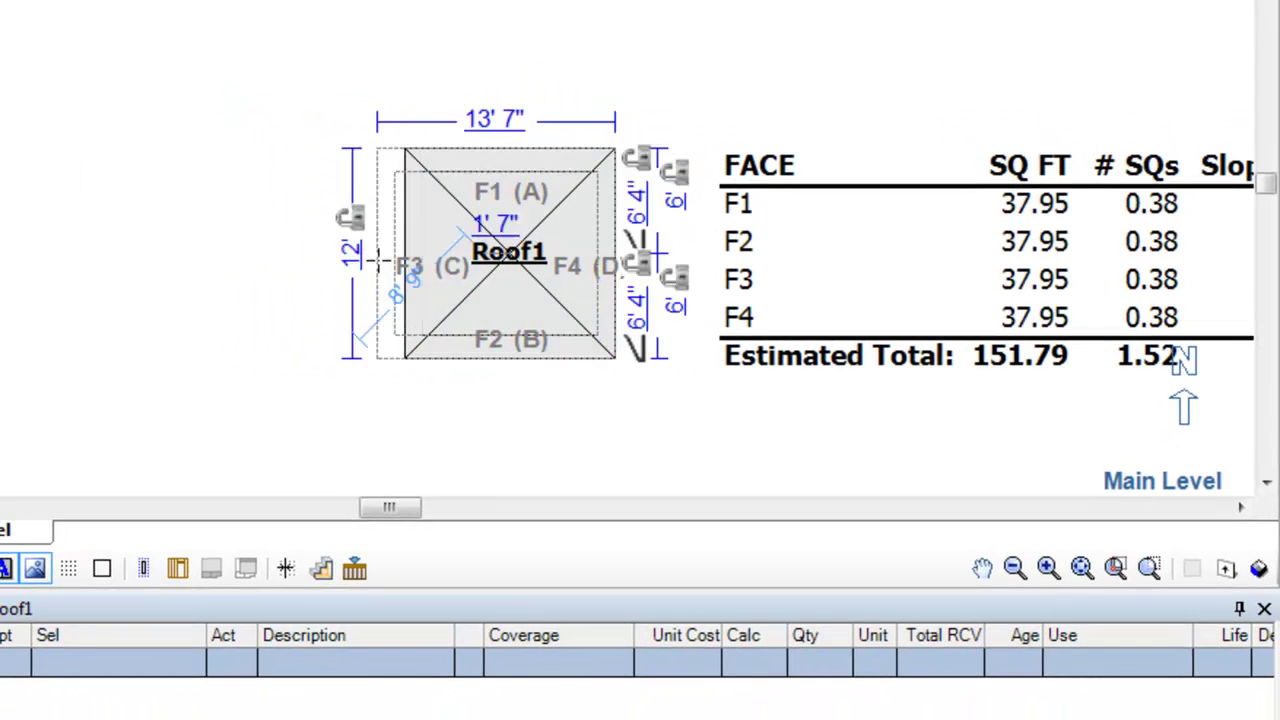
{"action": "left_click_drag", "start_coordinate": [378, 262], "coordinate": [233, 258]}
- Inspect Roof1's slopes in 3-D View, then return to Plan View
{"action": "left_click", "coordinate": [415, 296]}
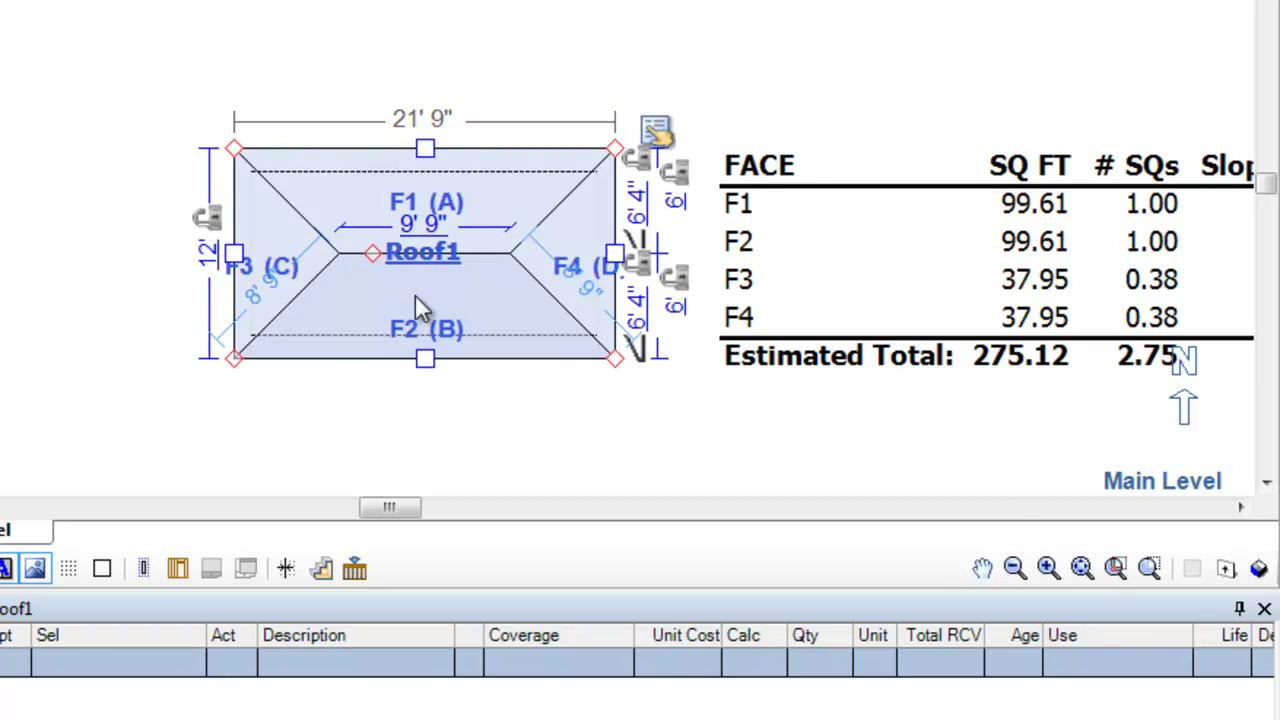
{"action": "left_click", "coordinate": [1260, 570]}
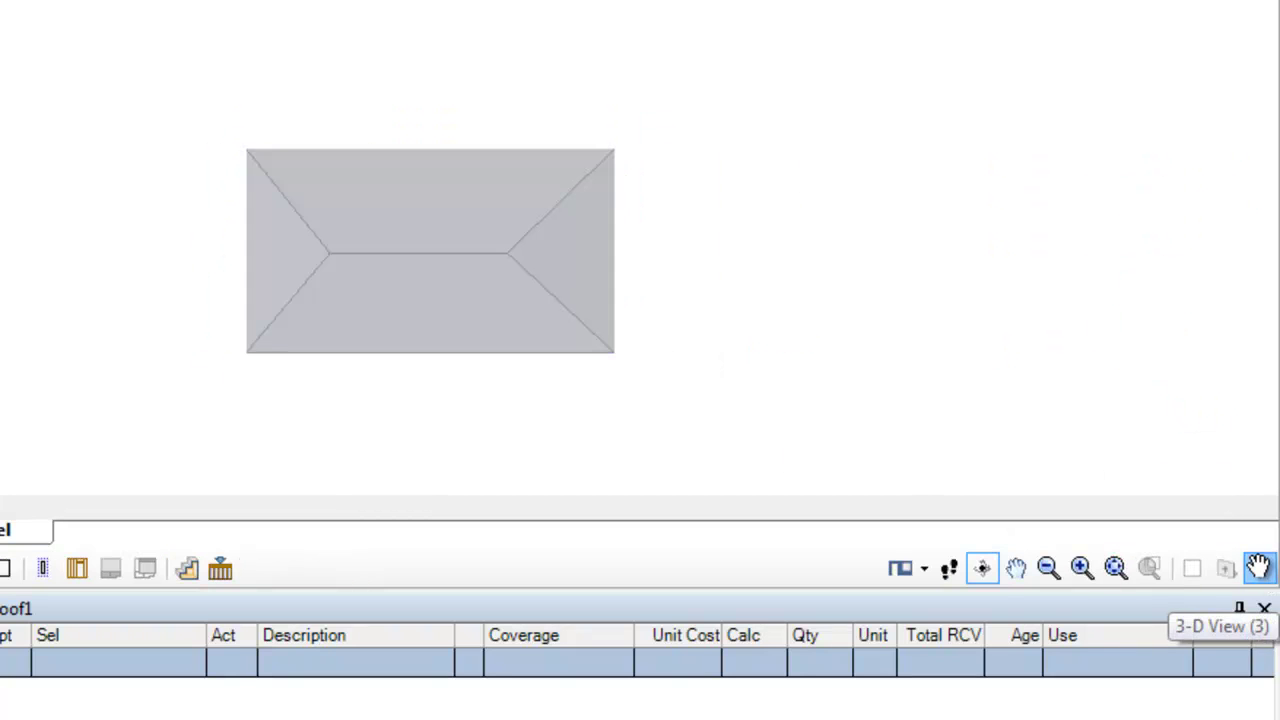
{"action": "left_click_drag", "start_coordinate": [534, 423], "coordinate": [470, 122]}
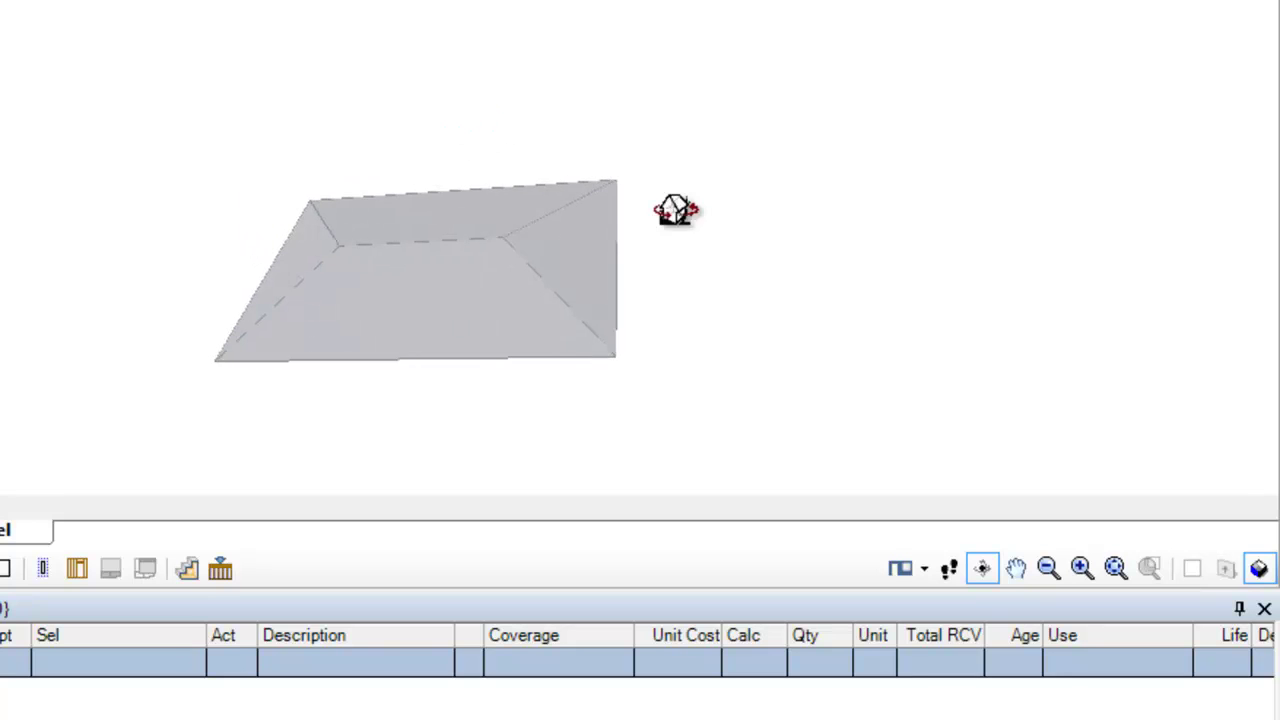
{"action": "left_click_drag", "start_coordinate": [689, 263], "coordinate": [651, 217]}
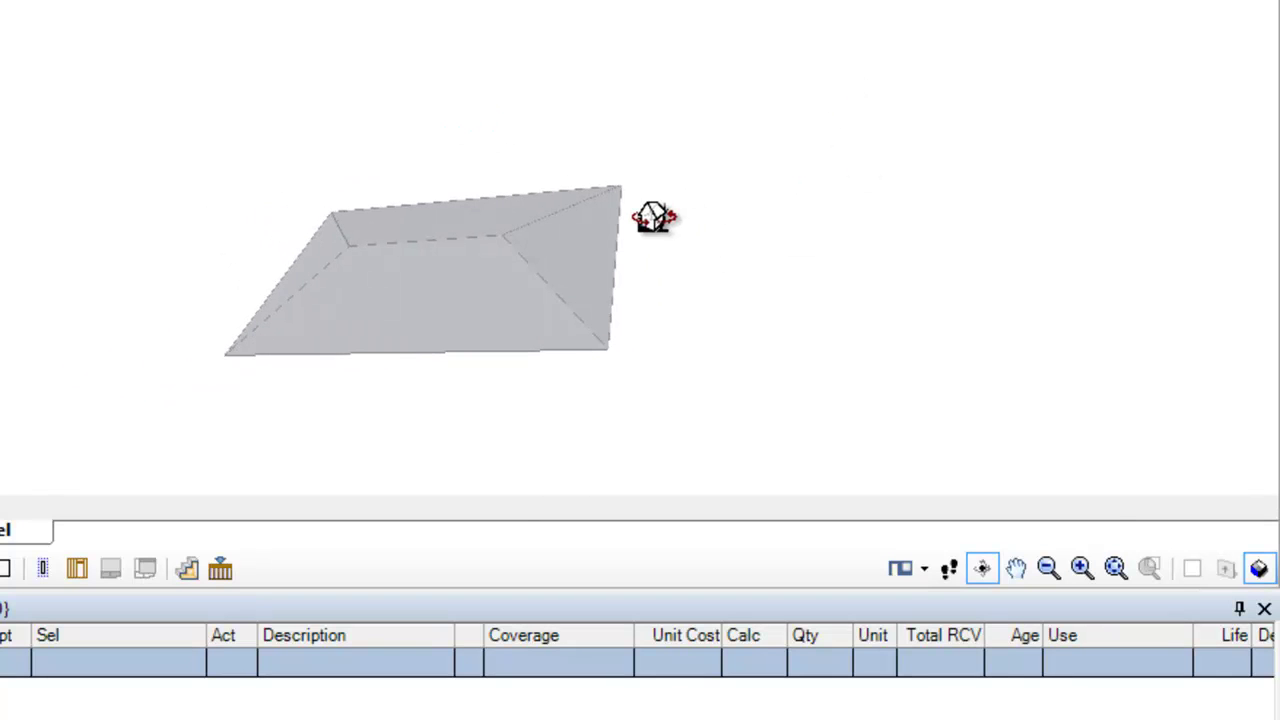
{"action": "left_click", "coordinate": [1192, 568]}
- Set Roof1's Hip Ends to End C Only, leaving three faces F1, F2 and F3
{"action": "left_click", "coordinate": [426, 268]}
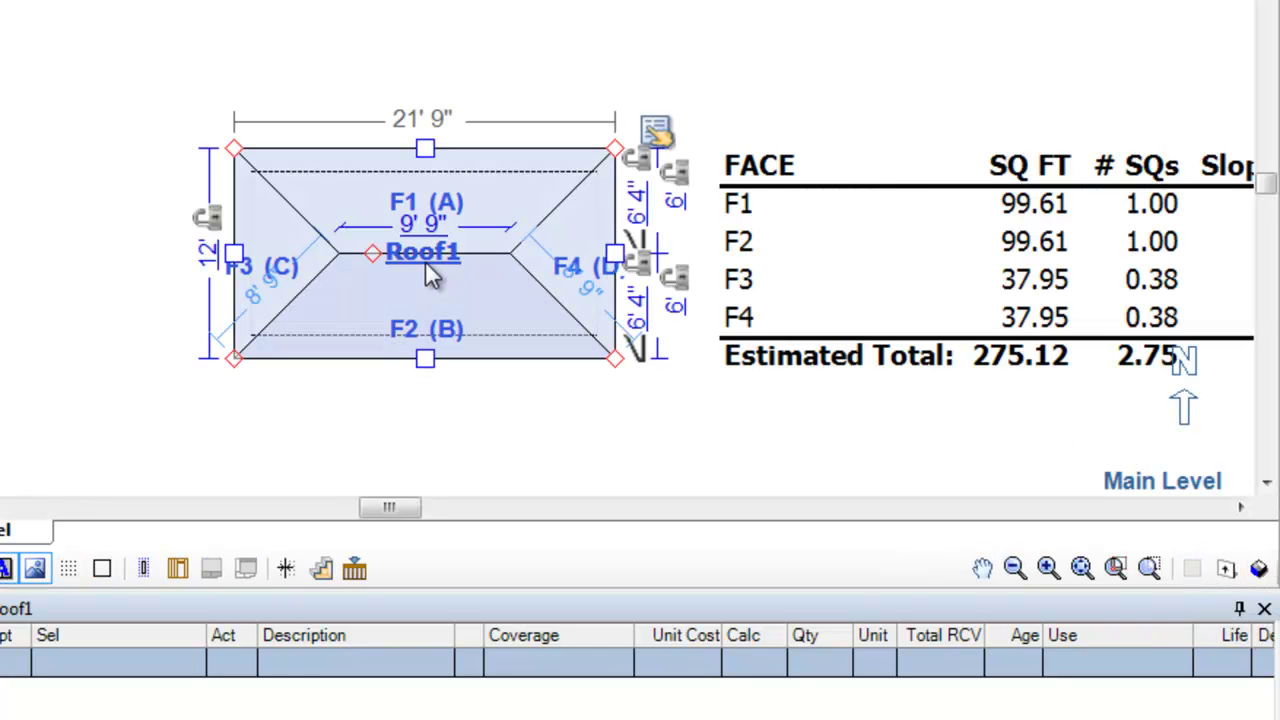
{"action": "left_click", "coordinate": [655, 138]}
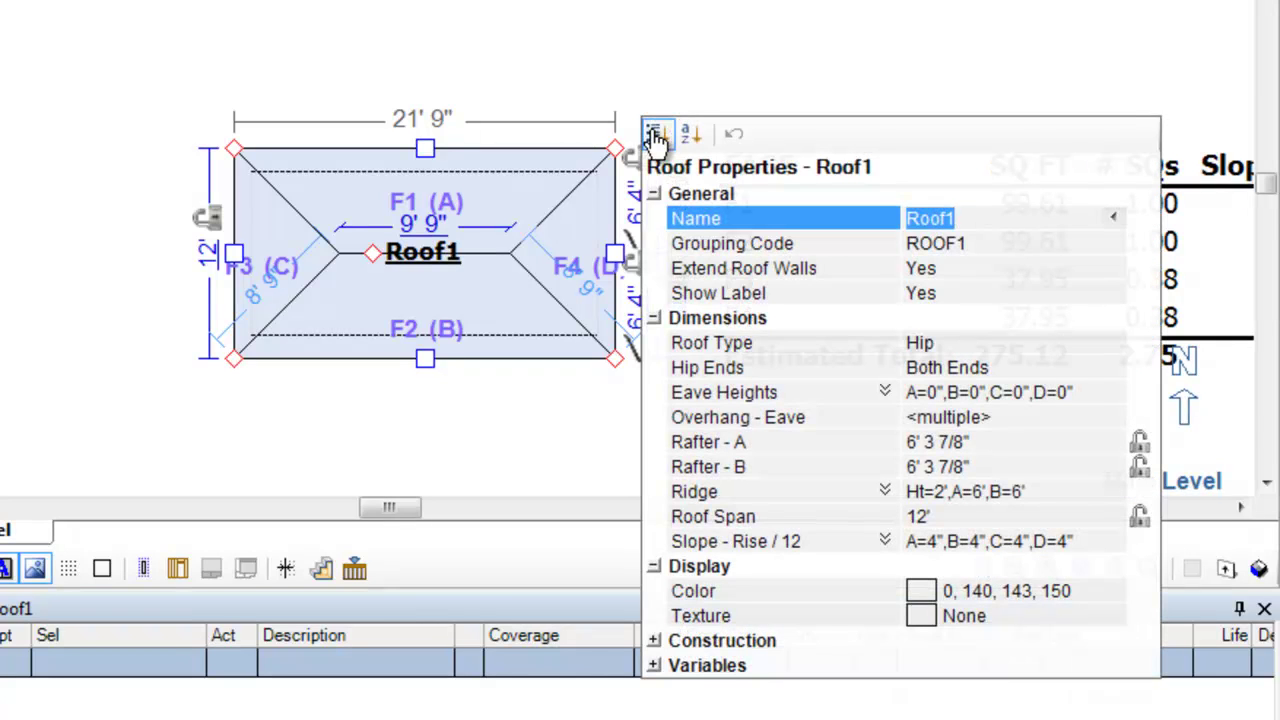
{"action": "left_click", "coordinate": [988, 370]}
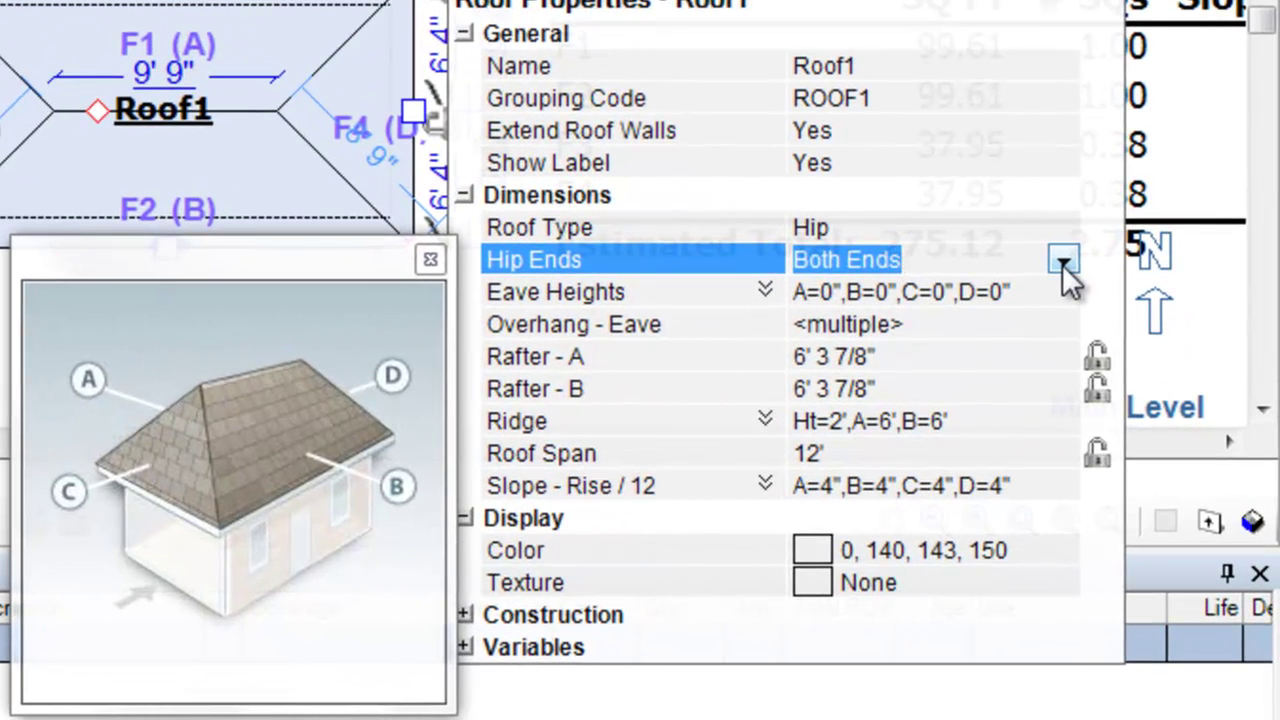
{"action": "left_click", "coordinate": [1062, 262]}
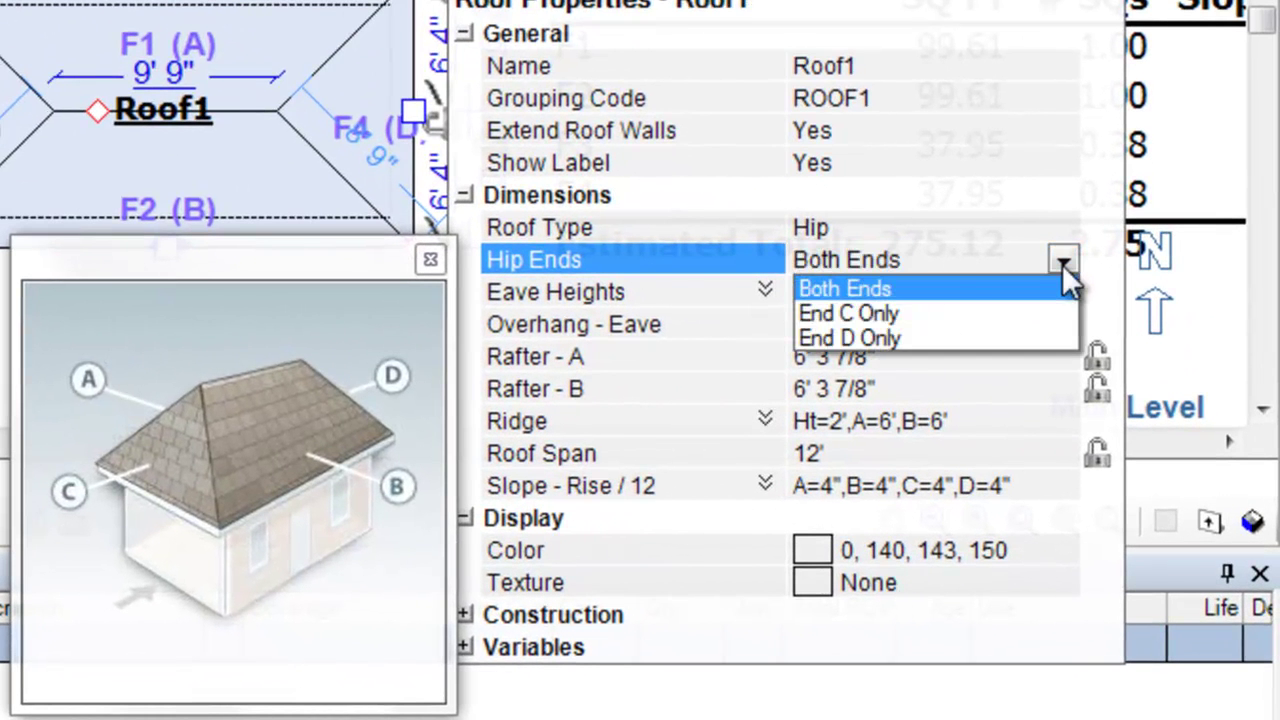
{"action": "left_click", "coordinate": [870, 314]}
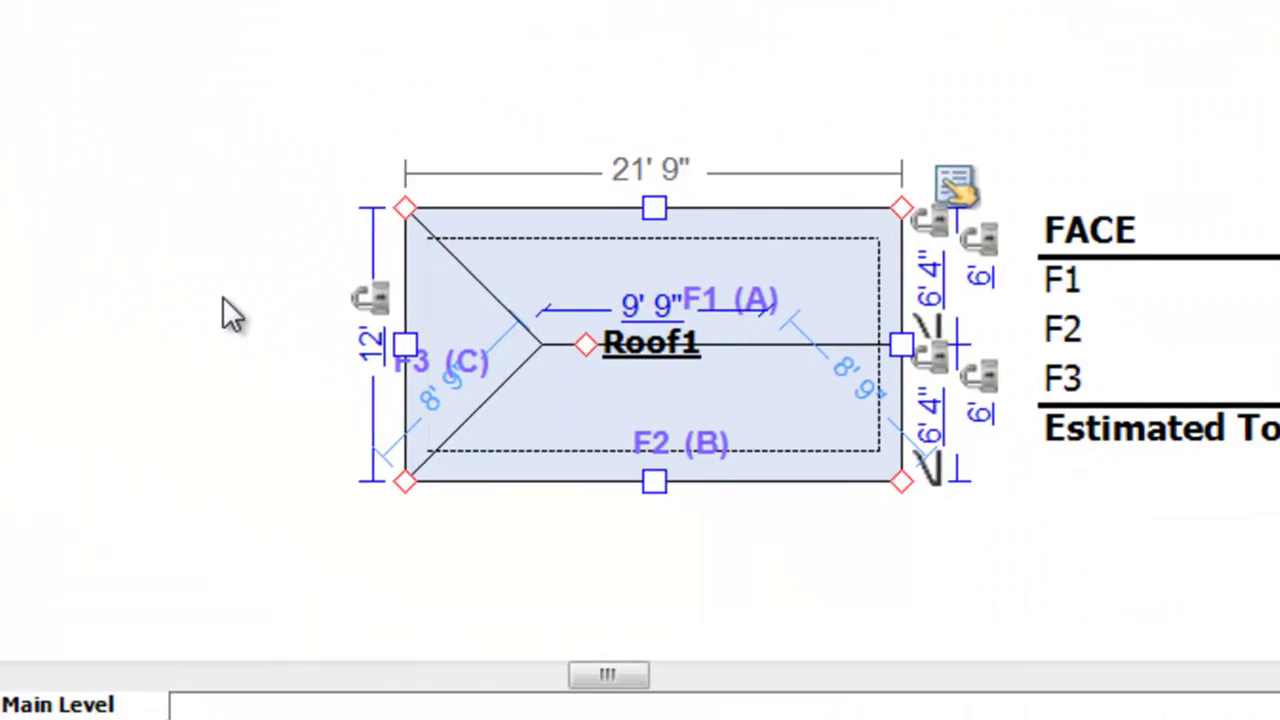
{"action": "left_click", "coordinate": [226, 300]}
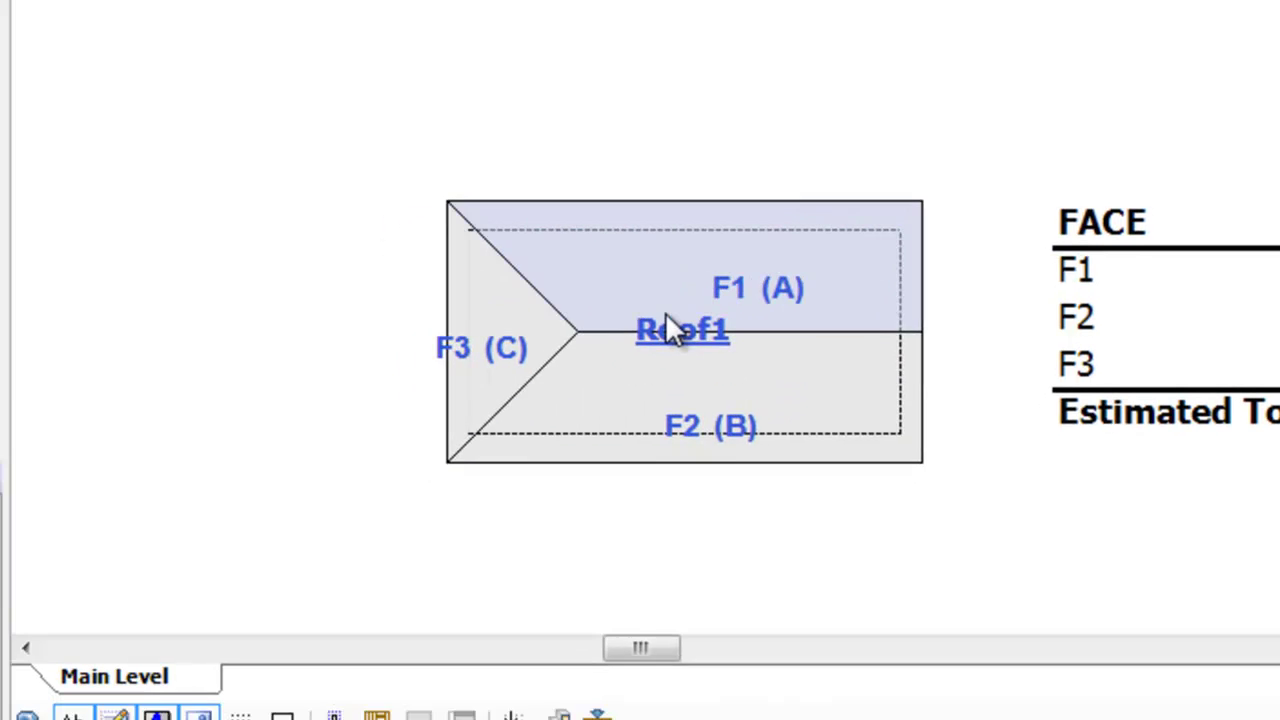
- In Roof1's properties, edit the All row under Slope - Rise / 12, replacing 4" with 8
{"action": "left_click", "coordinate": [716, 259]}
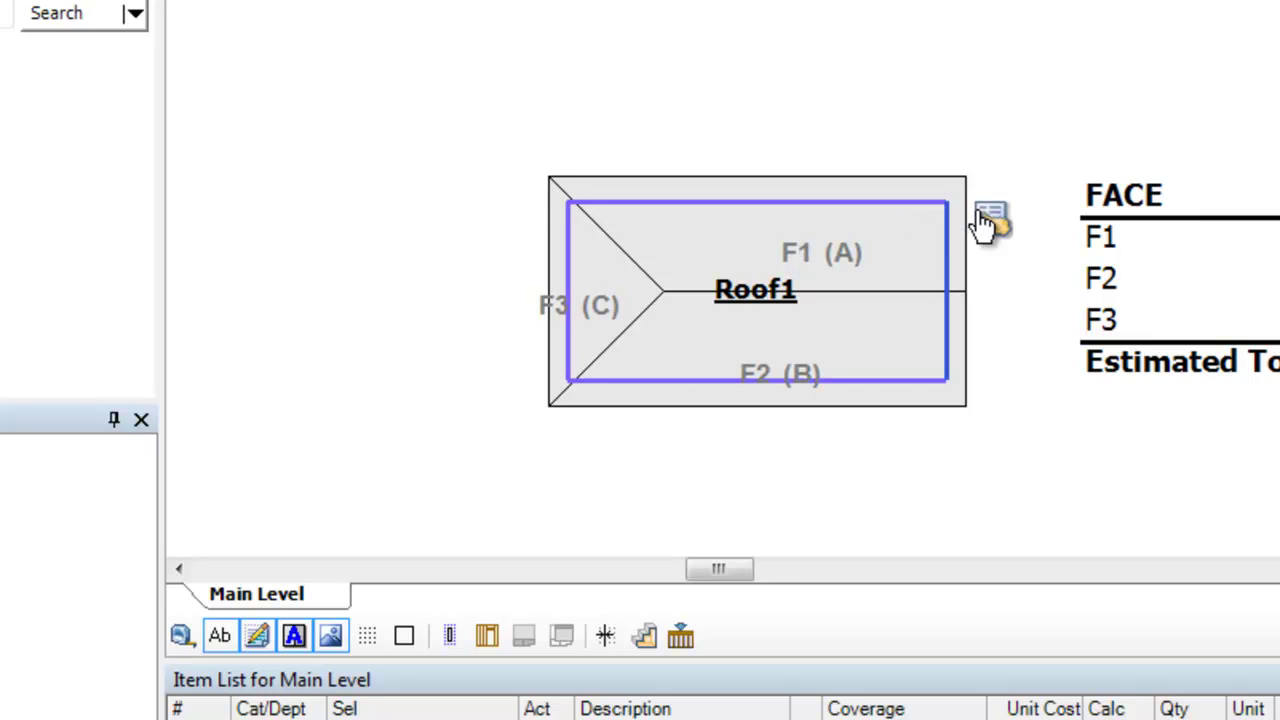
{"action": "mouse_move", "coordinate": [988, 220]}
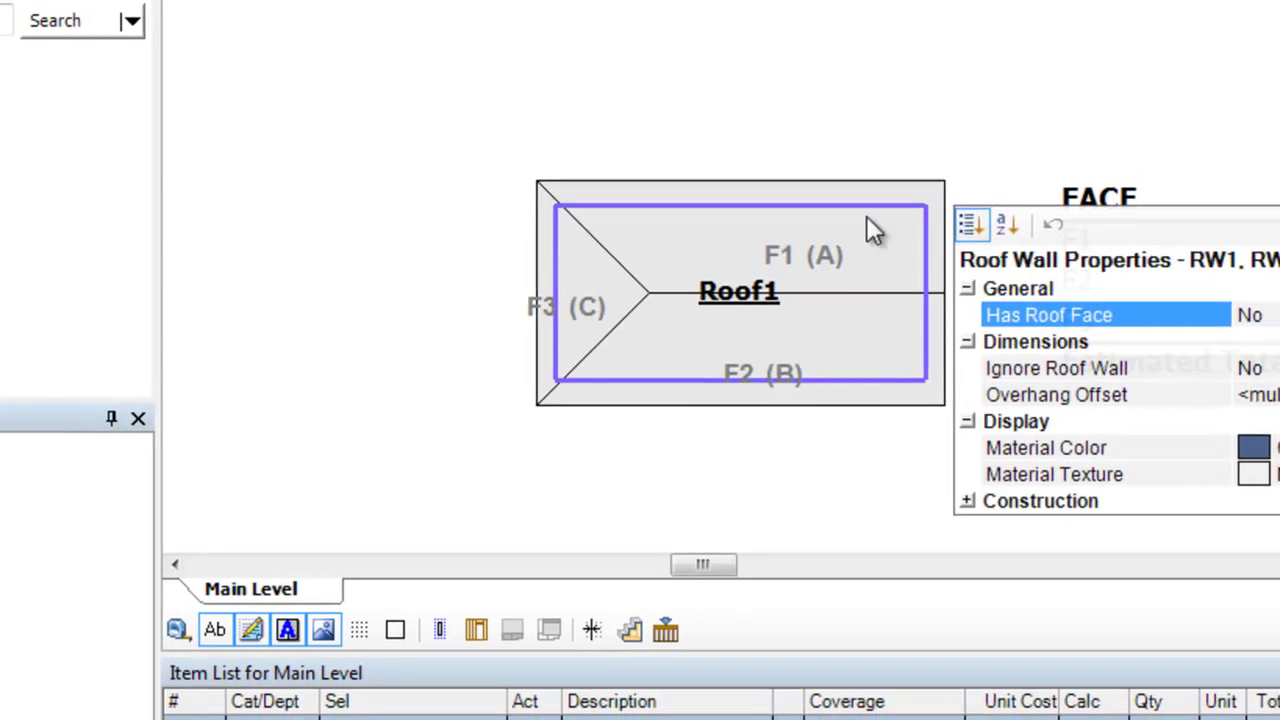
{"action": "left_click", "coordinate": [780, 298]}
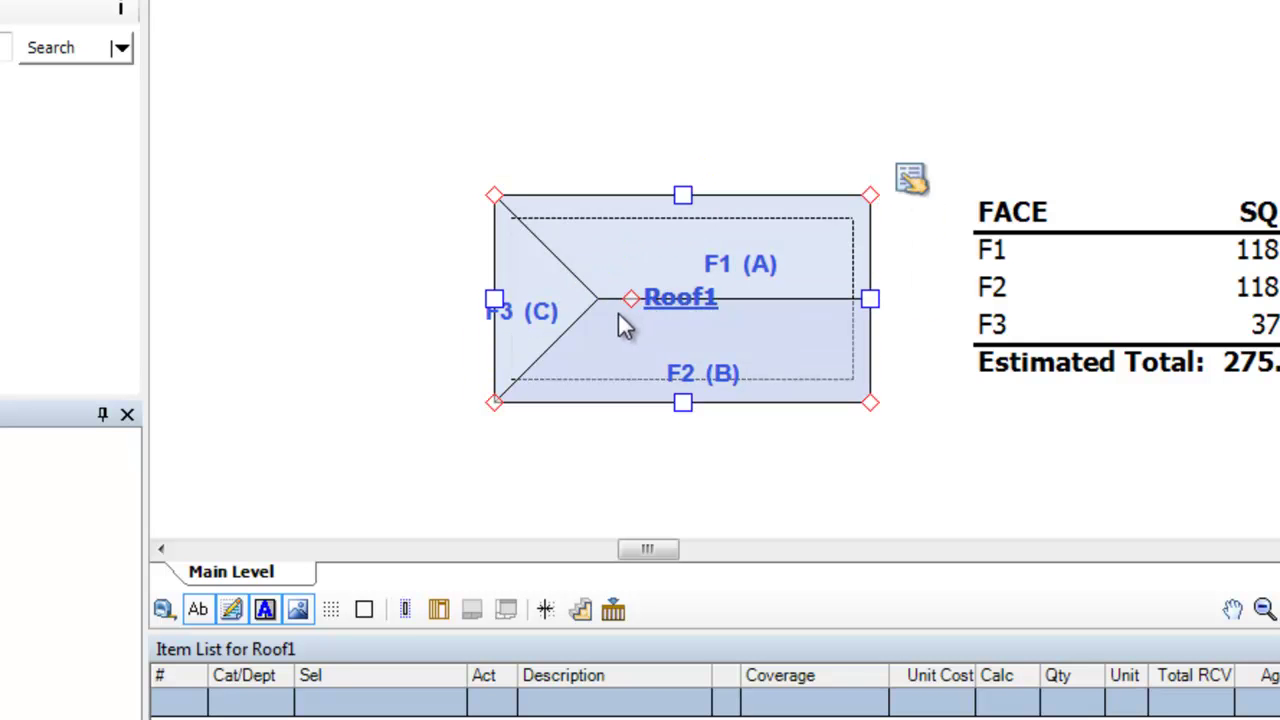
{"action": "double_click", "coordinate": [663, 312]}
{"action": "left_click", "coordinate": [908, 180]}
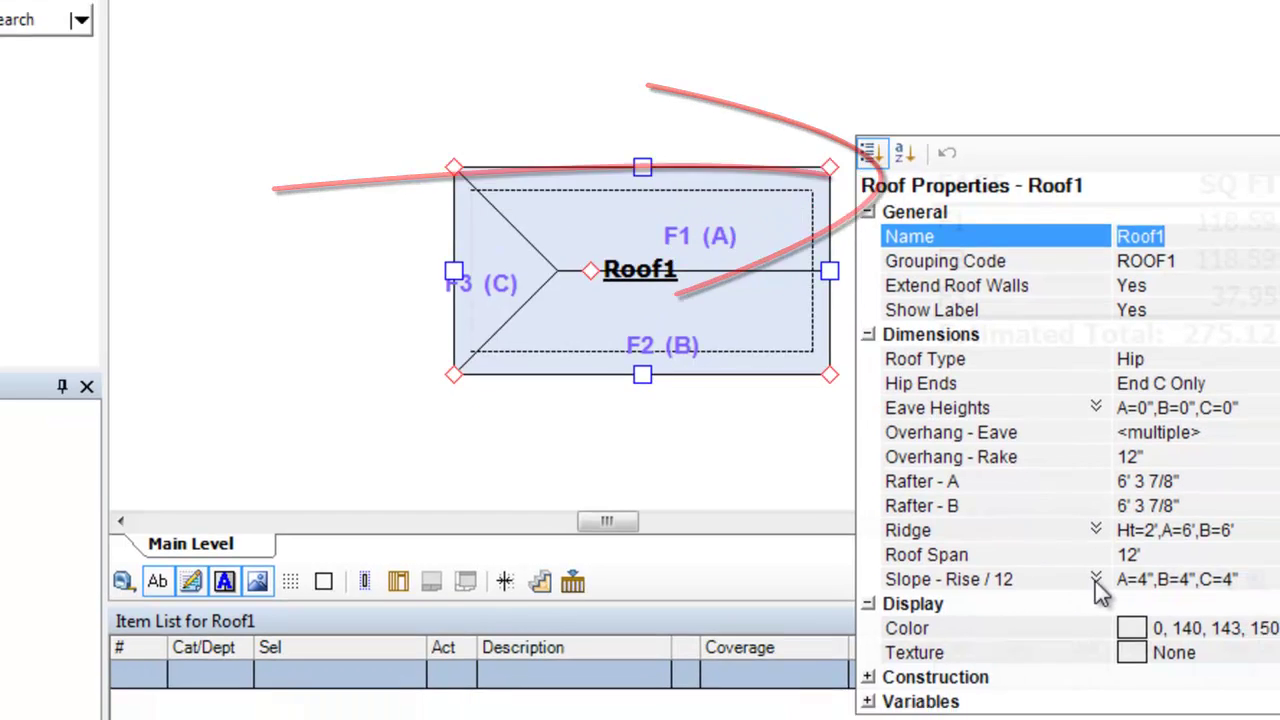
{"action": "left_click", "coordinate": [1138, 608]}
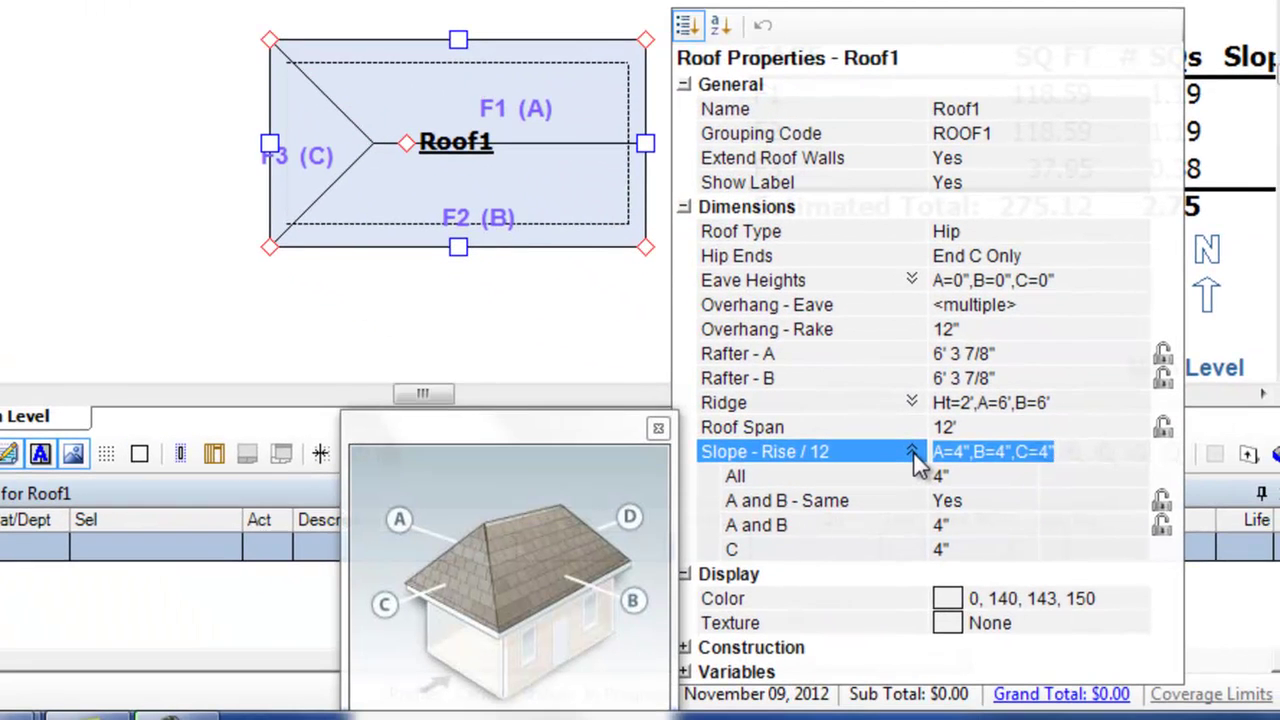
{"action": "left_click", "coordinate": [984, 493]}
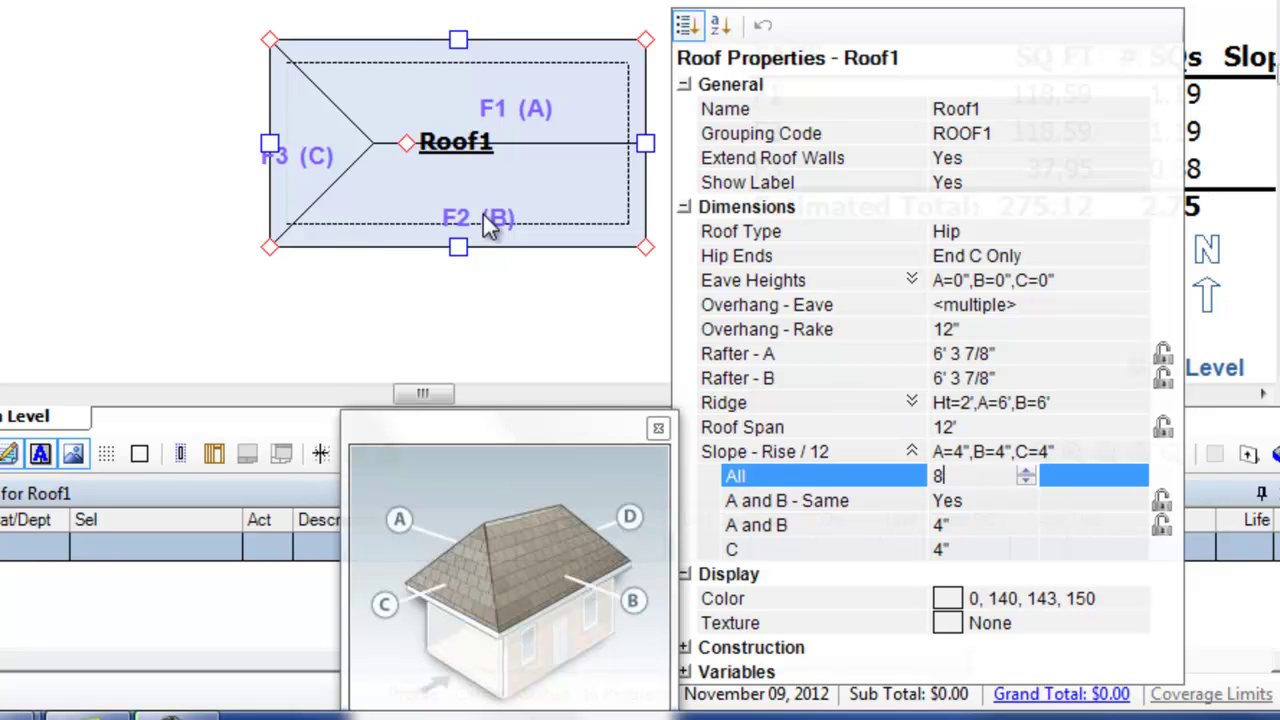
- Commit the 8/12 slope, then drag Roof1 to 40' 6" long and 17' deep
{"action": "key", "text": "Return"}
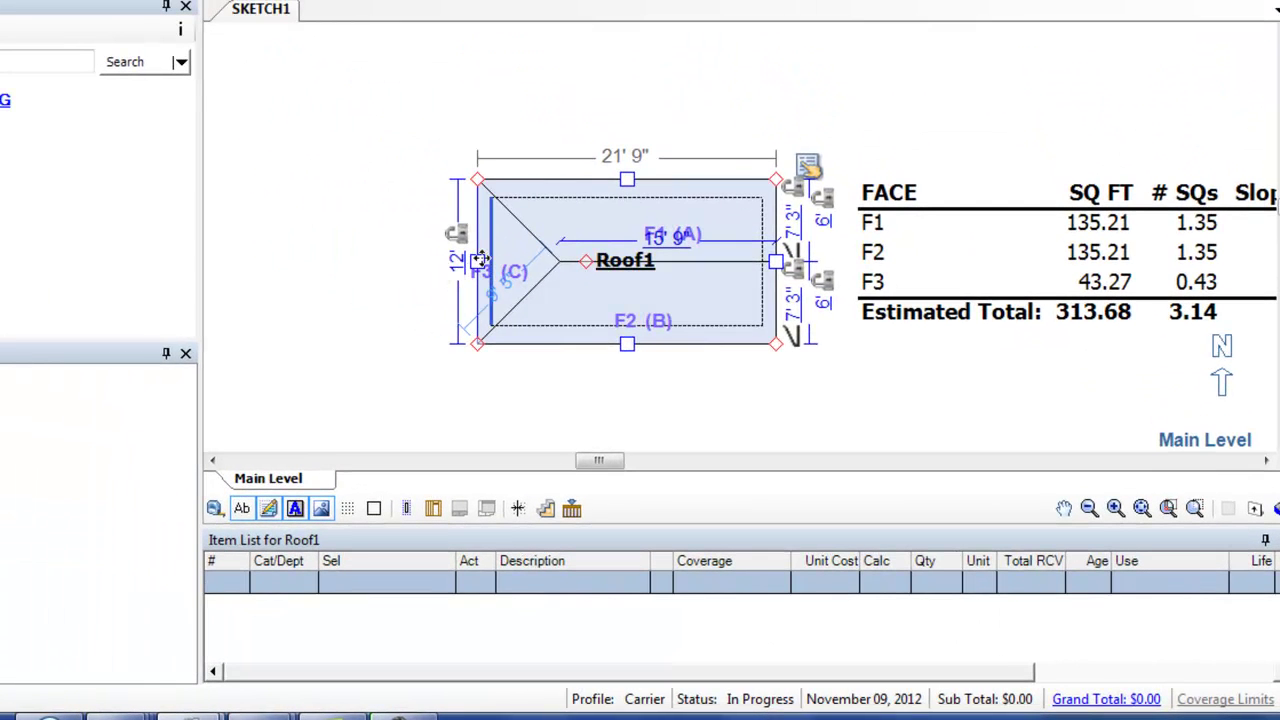
{"action": "left_click_drag", "start_coordinate": [478, 262], "coordinate": [230, 262]}
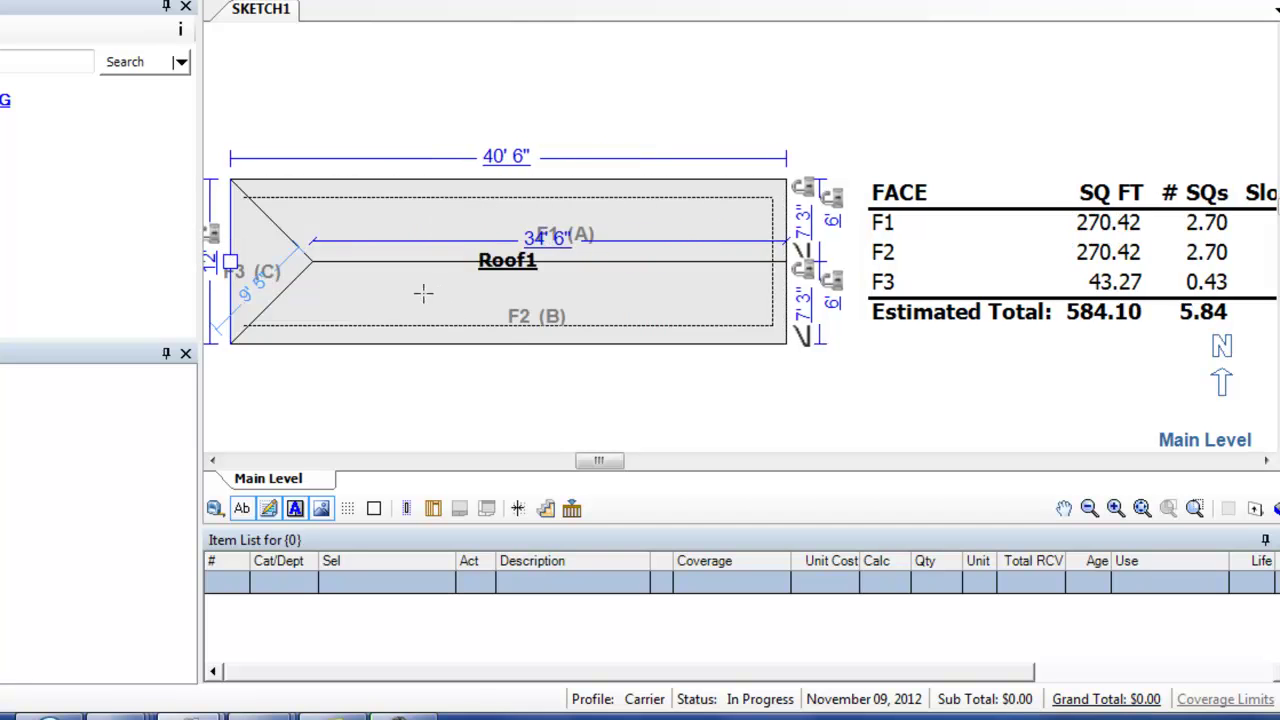
{"action": "left_click", "coordinate": [421, 292]}
{"action": "left_click_drag", "start_coordinate": [508, 343], "coordinate": [508, 412]}
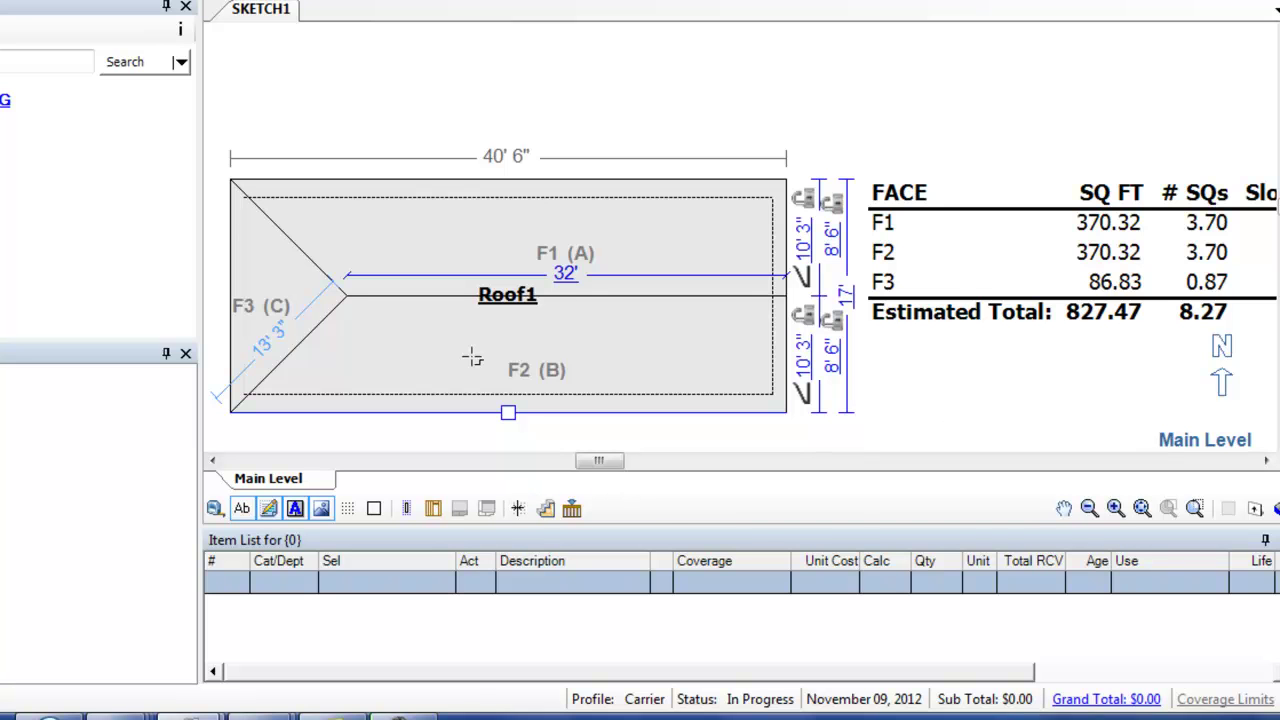
{"action": "key", "text": "Escape"}
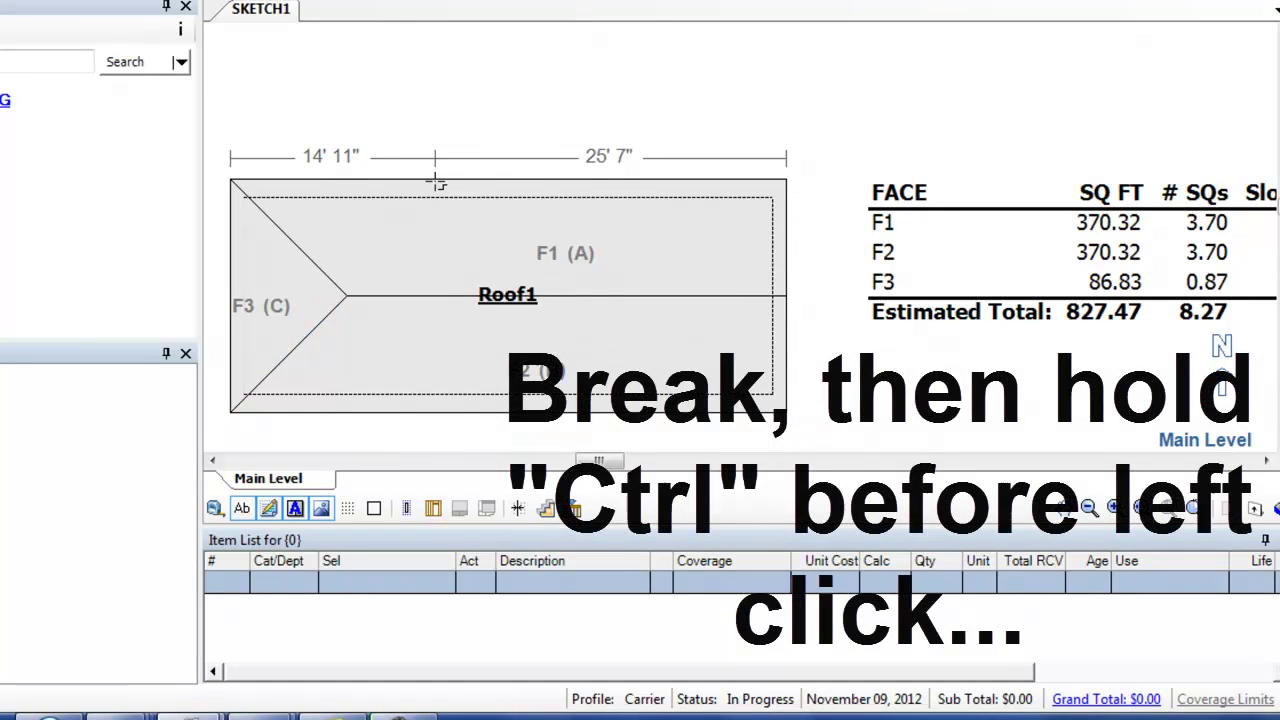
- Break Roof1's top edge and pull its left segment up into a 14' 11" wide Roof2 wing
{"action": "left_click", "coordinate": [436, 181]}
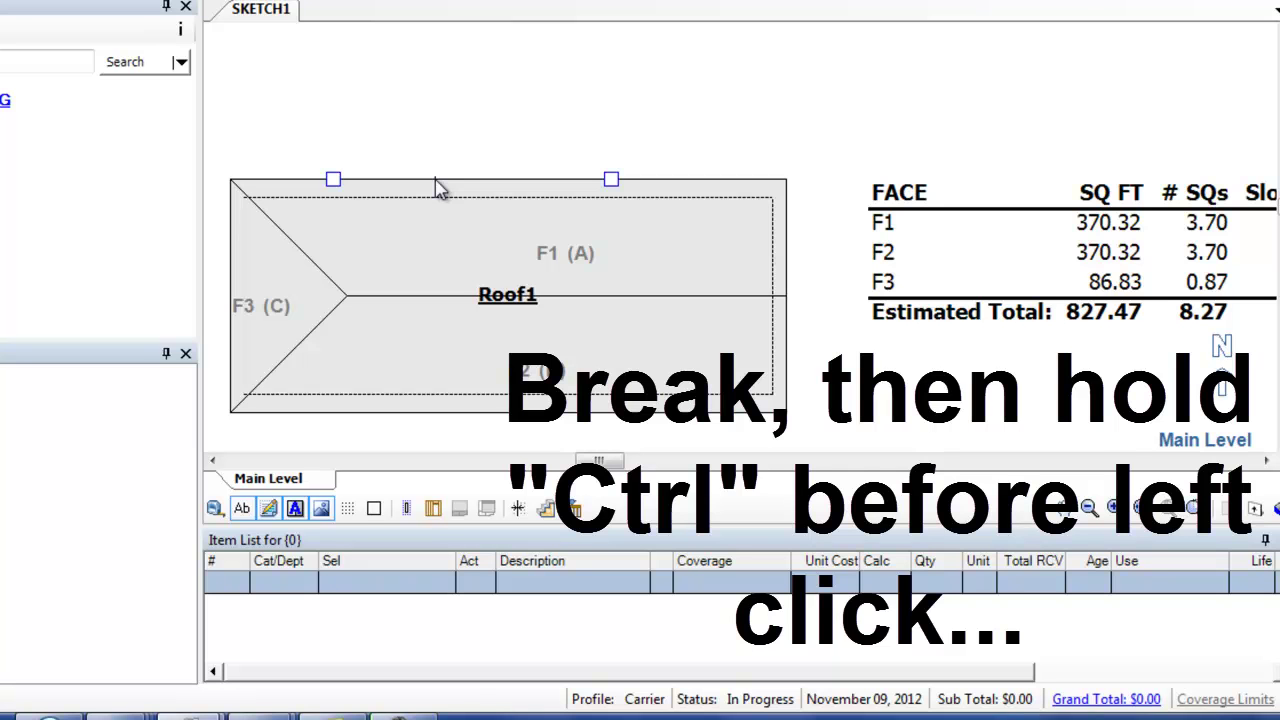
{"action": "left_click", "coordinate": [333, 179], "text": "ctrl"}
{"action": "left_click_drag", "start_coordinate": [333, 179], "coordinate": [330, 97], "text": "ctrl"}
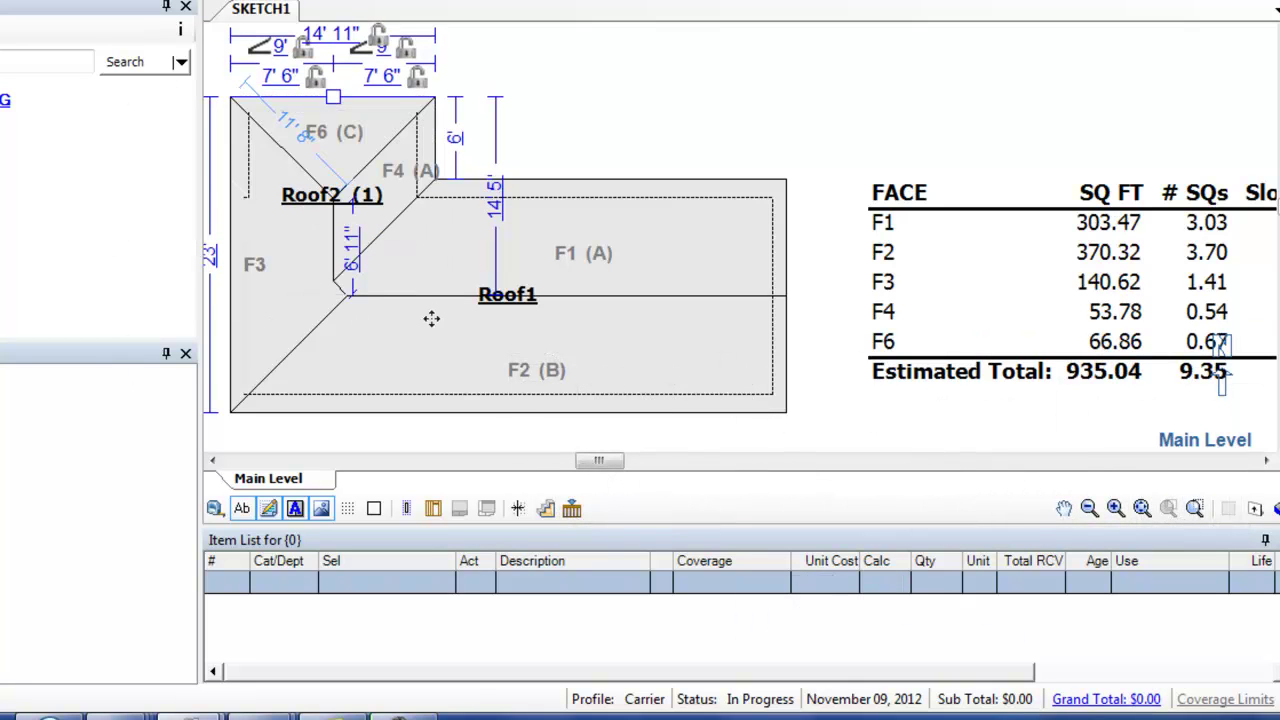
{"action": "left_click", "coordinate": [213, 461]}
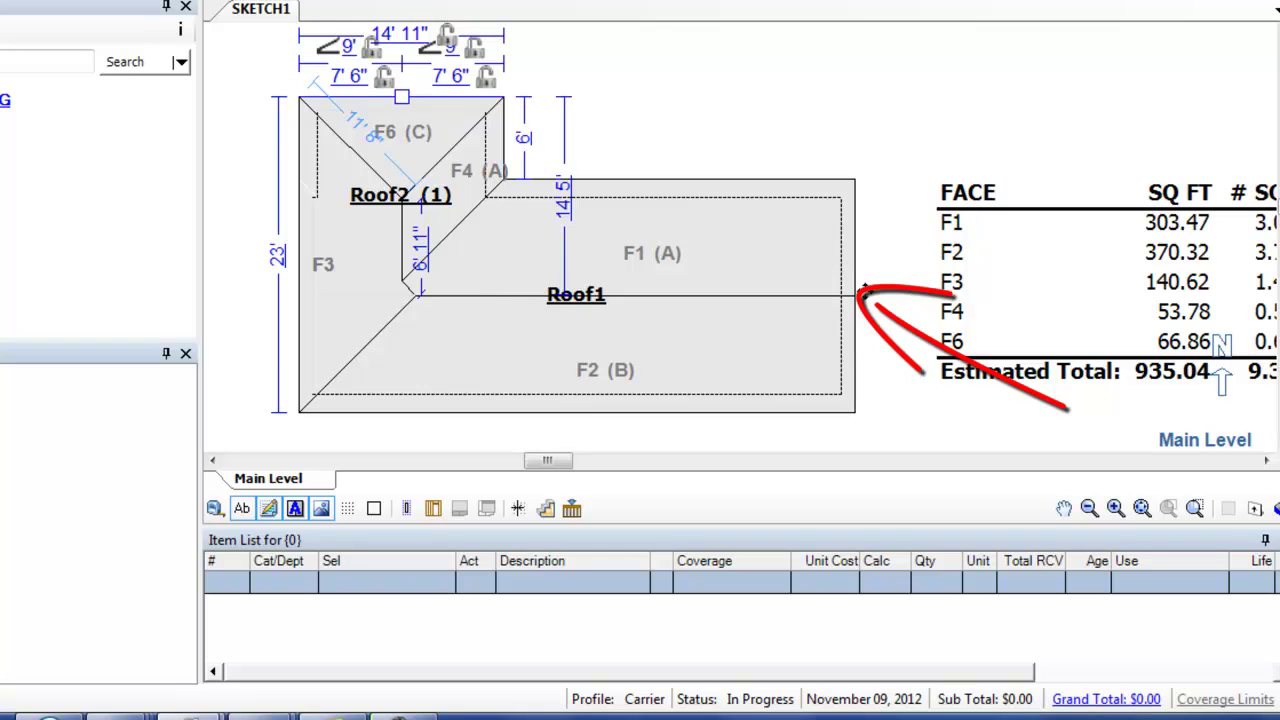
{"action": "left_click", "coordinate": [483, 124]}
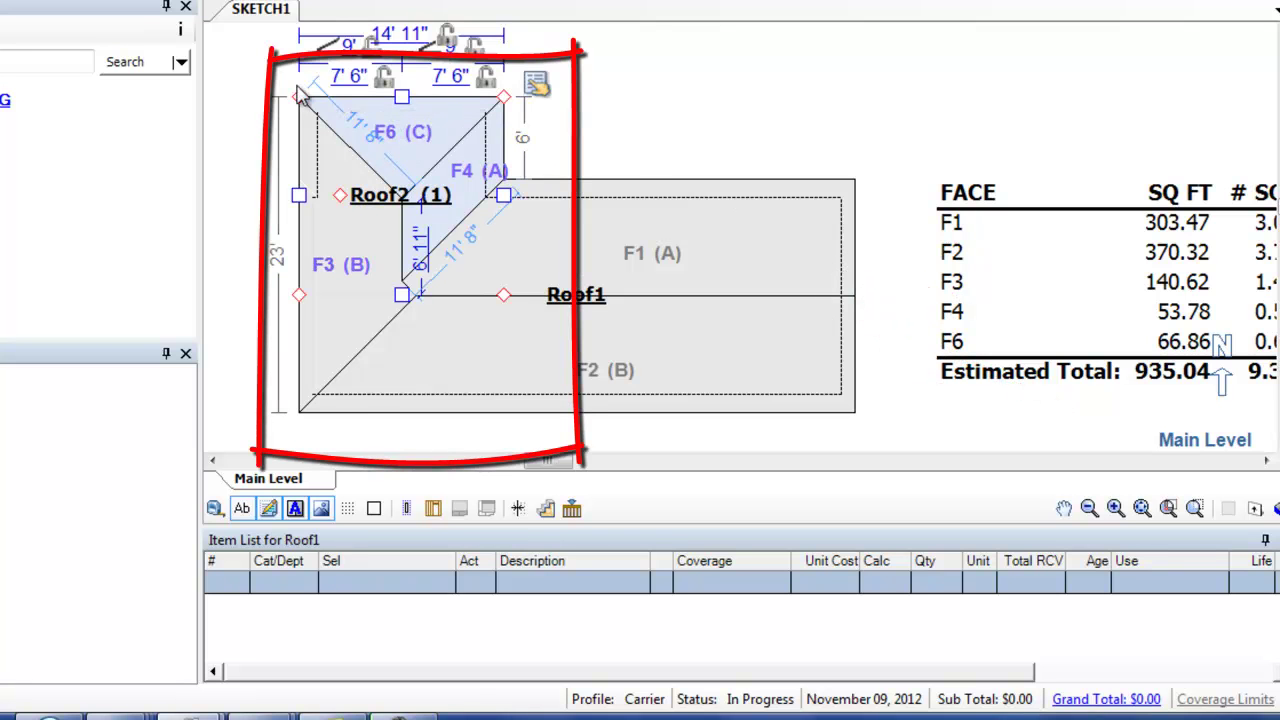
{"action": "left_click", "coordinate": [258, 88]}
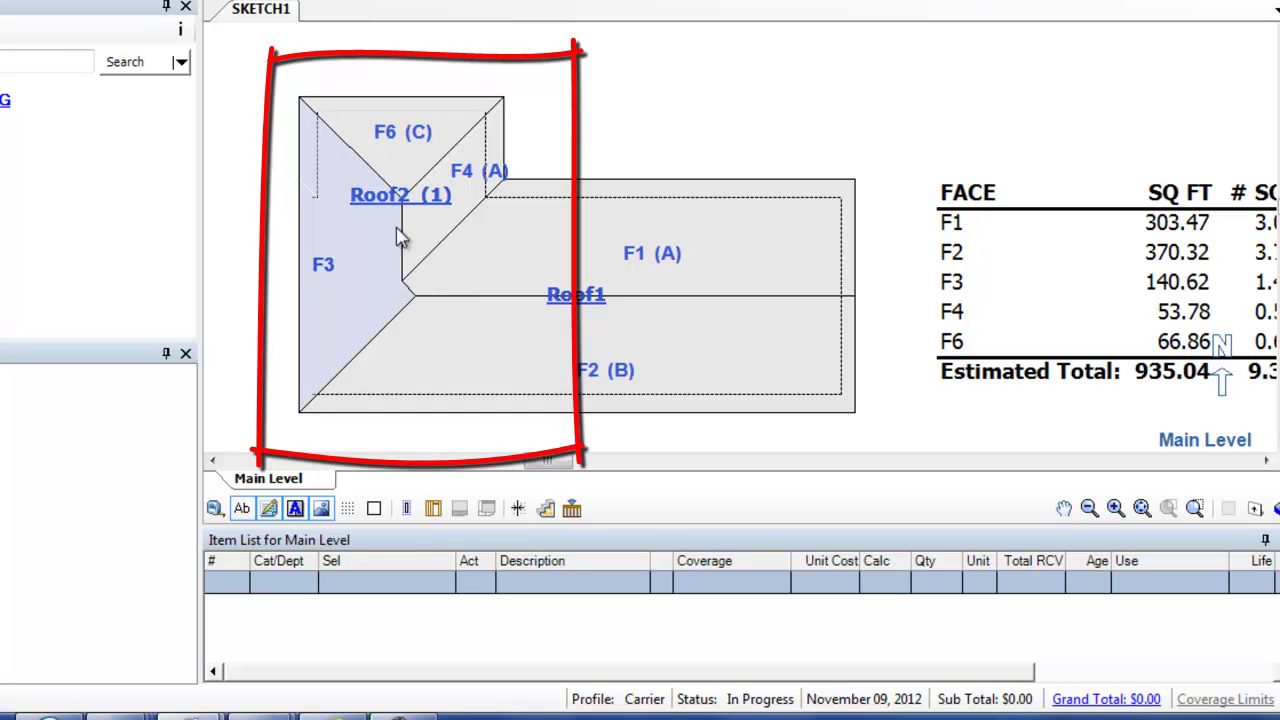
{"action": "left_click_drag", "start_coordinate": [255, 103], "coordinate": [592, 333]}
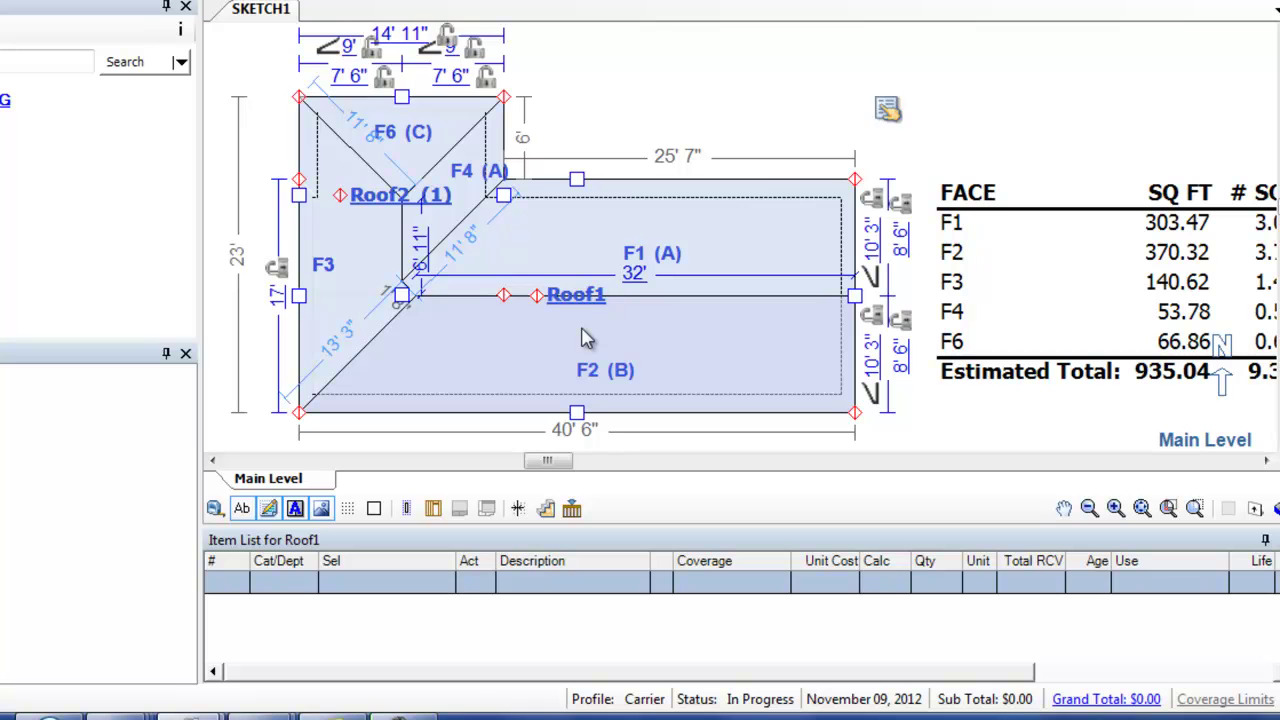
{"action": "left_click", "coordinate": [585, 338]}
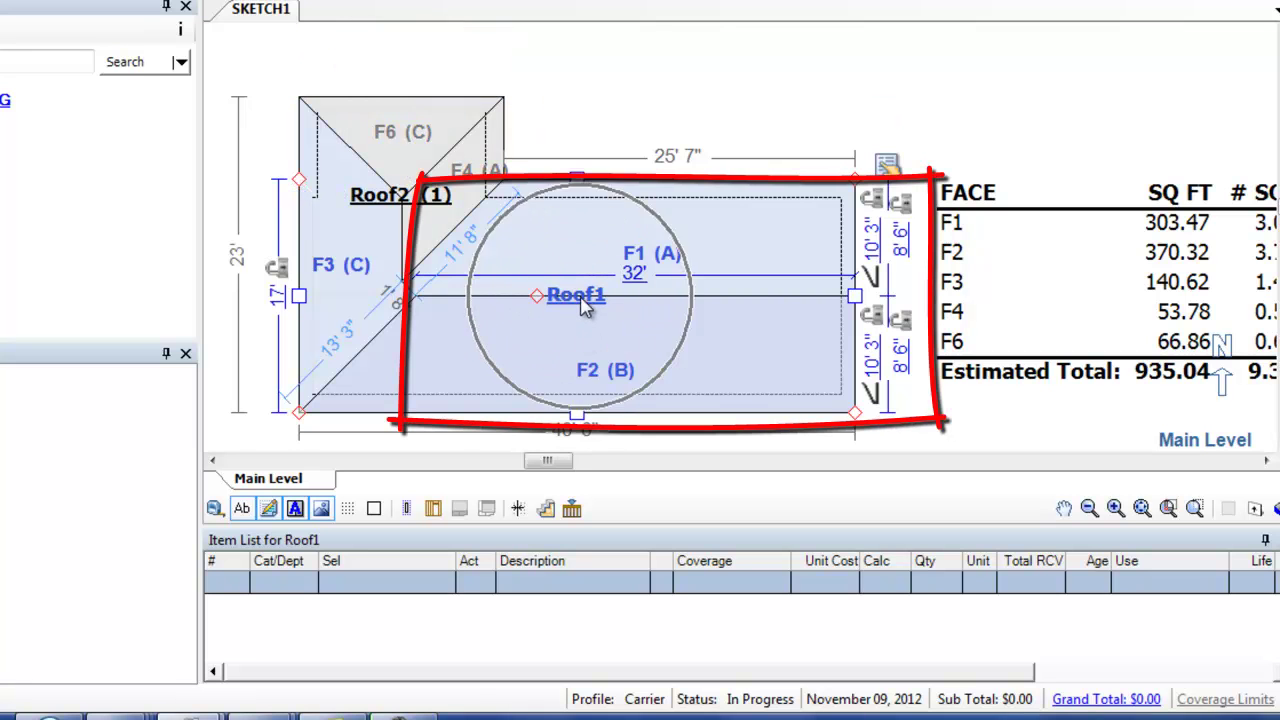
{"action": "left_click", "coordinate": [380, 198]}
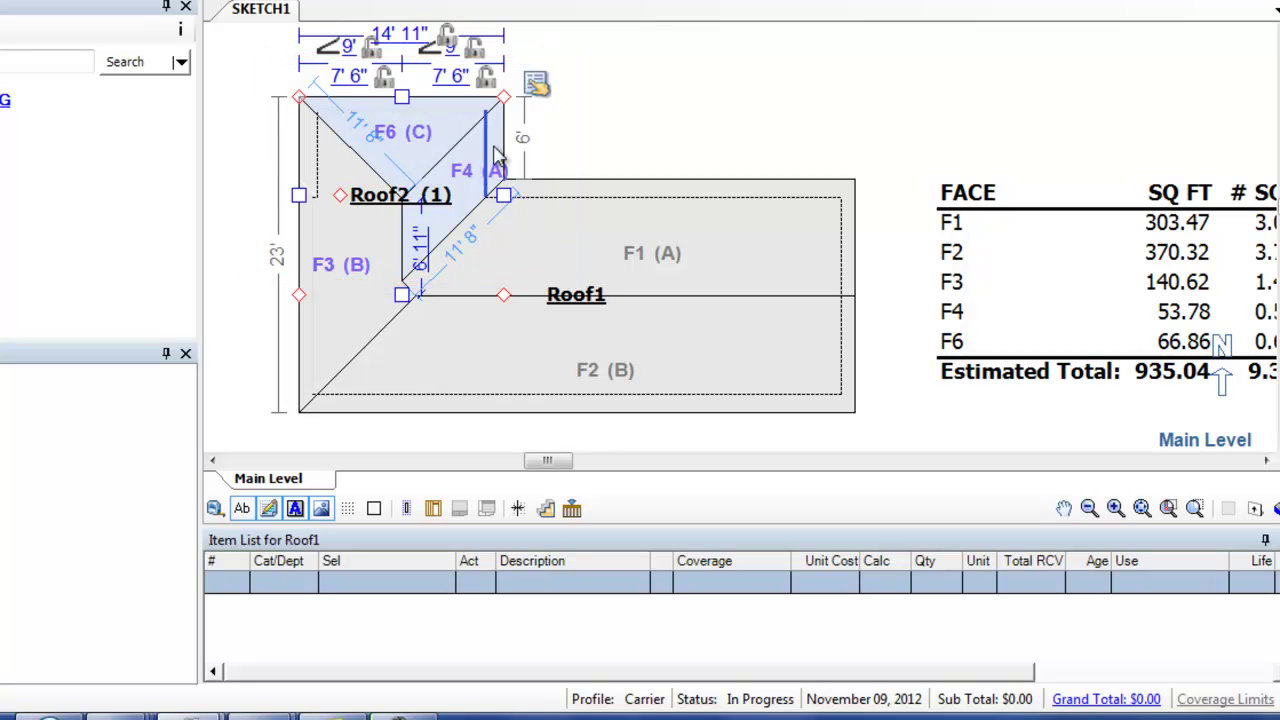
- Cycle Roof2's Hip Ends through End D and both ends, settling on End C Only
{"action": "left_click", "coordinate": [537, 88]}
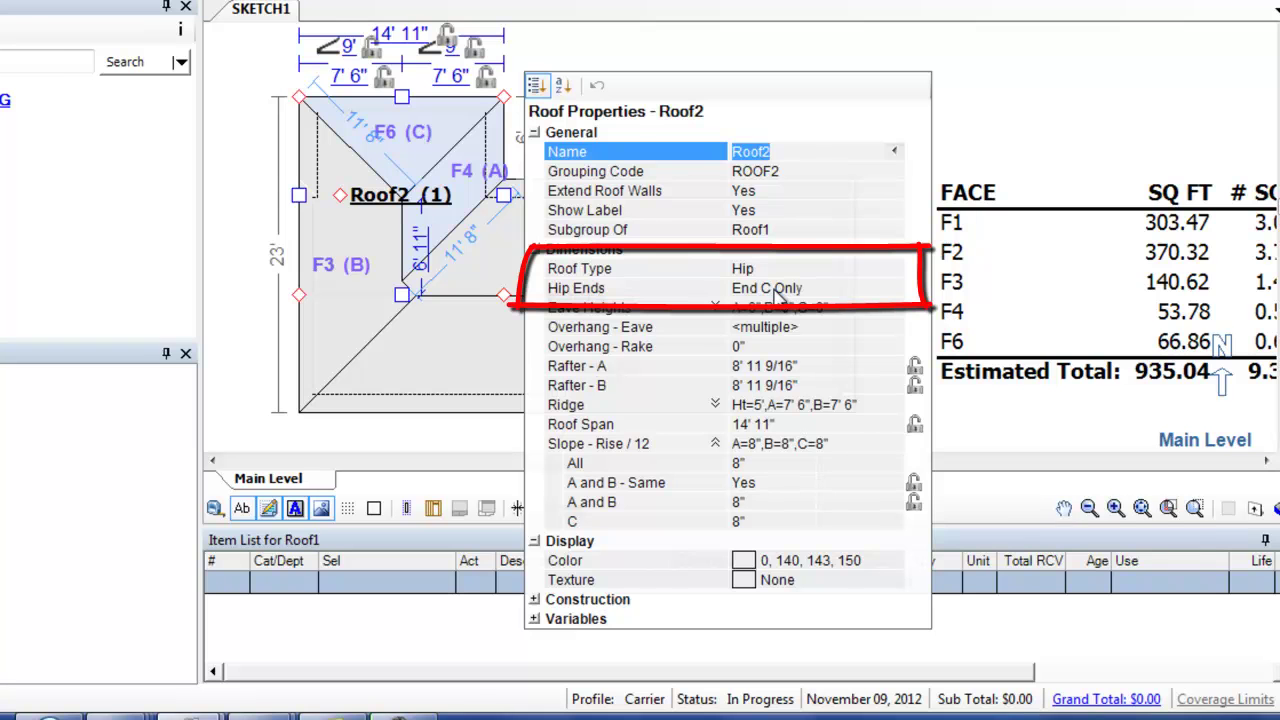
{"action": "left_click", "coordinate": [843, 289]}
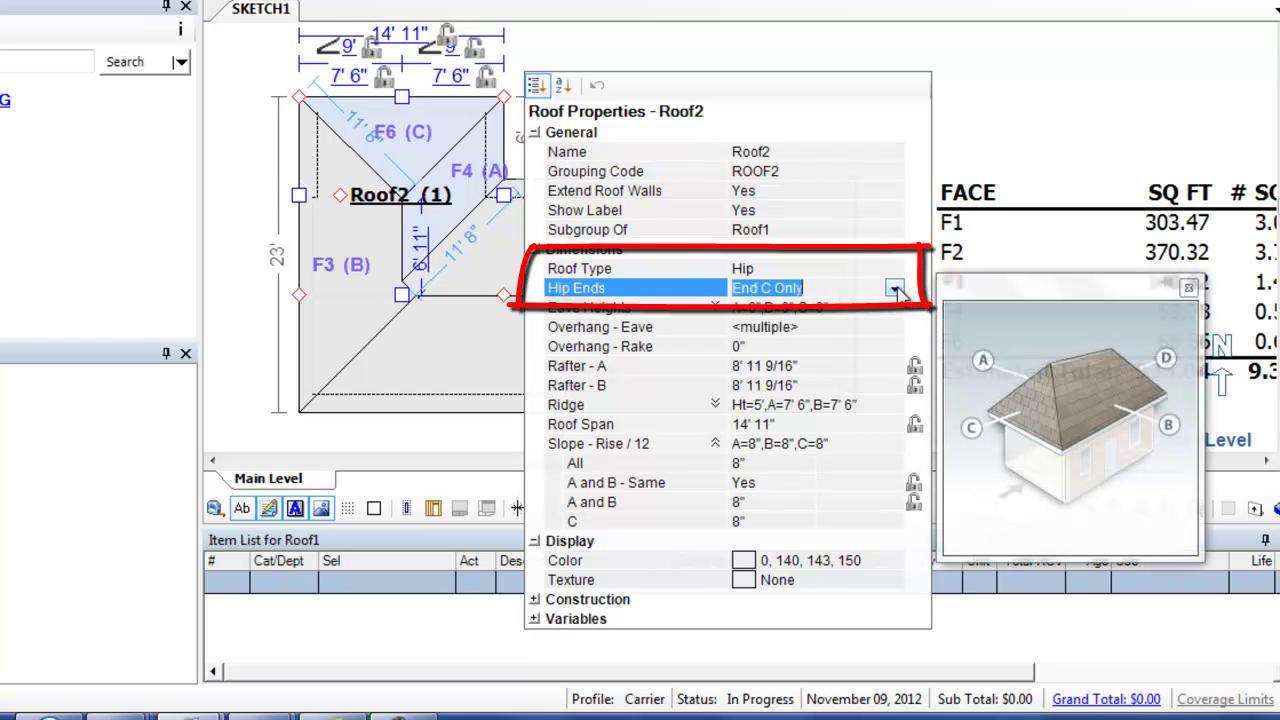
{"action": "left_click", "coordinate": [895, 289]}
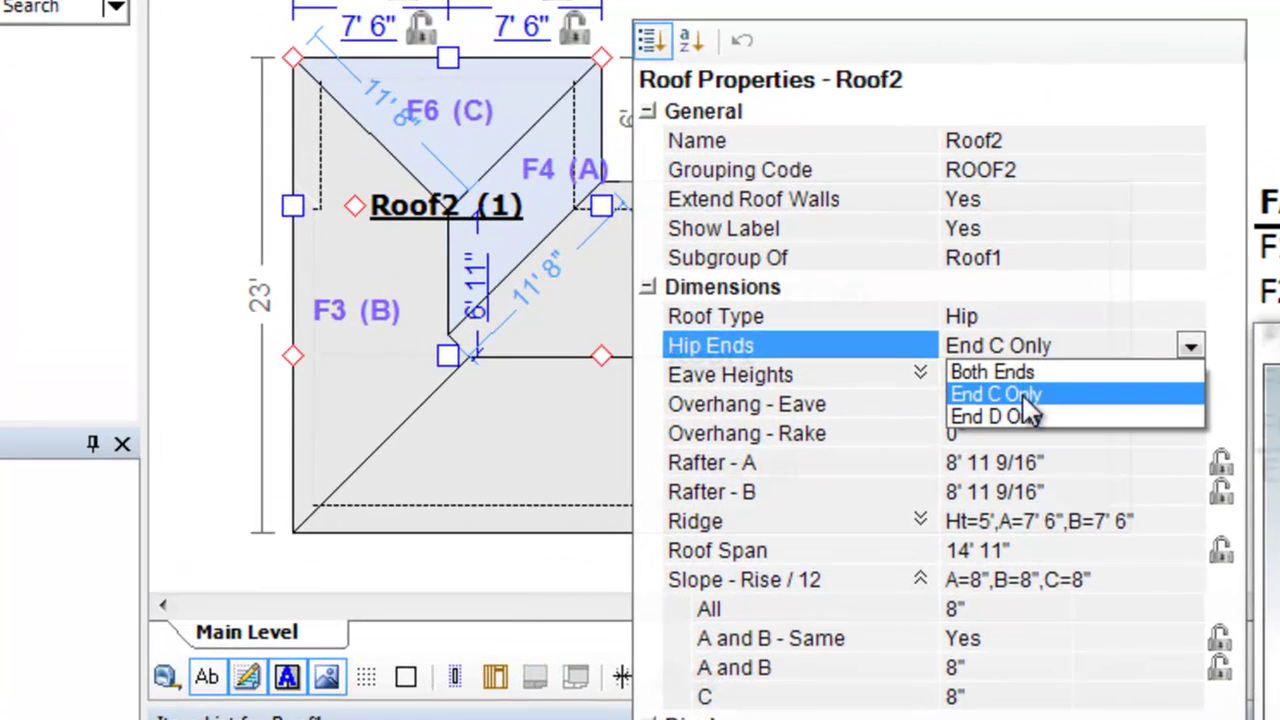
{"action": "left_click", "coordinate": [1036, 417]}
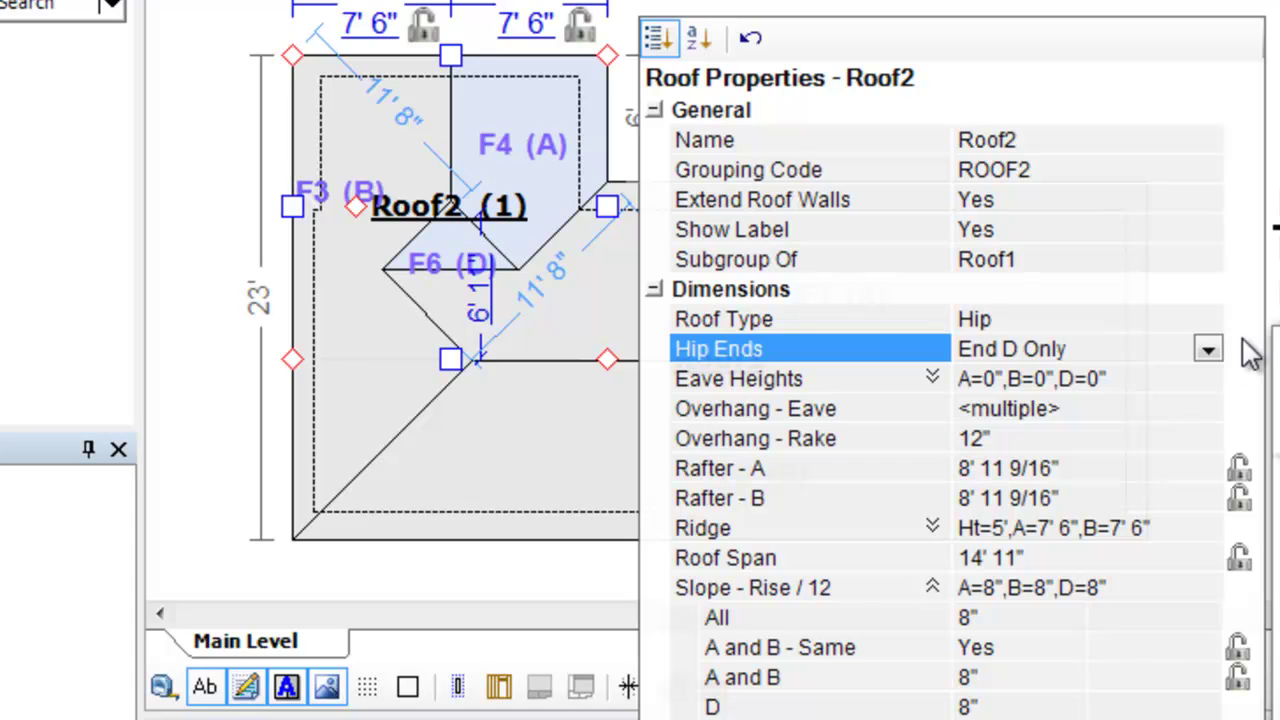
{"action": "left_click", "coordinate": [1209, 350]}
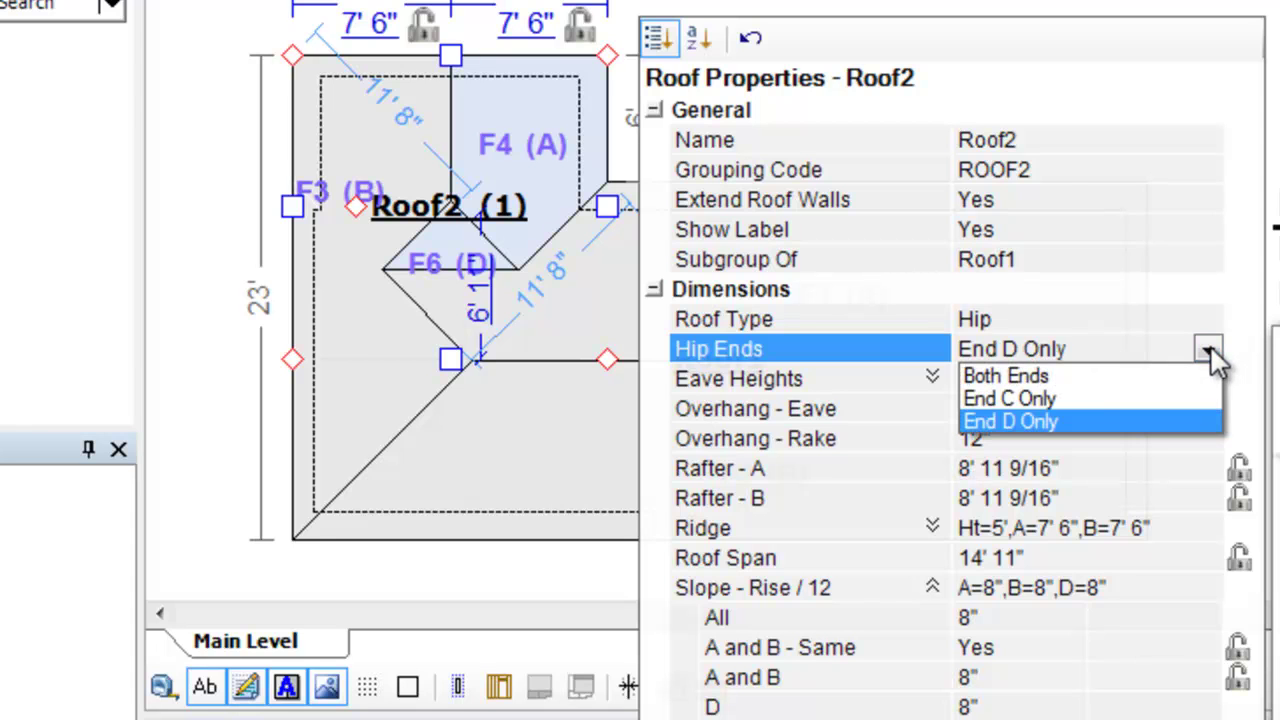
{"action": "left_click", "coordinate": [1043, 378]}
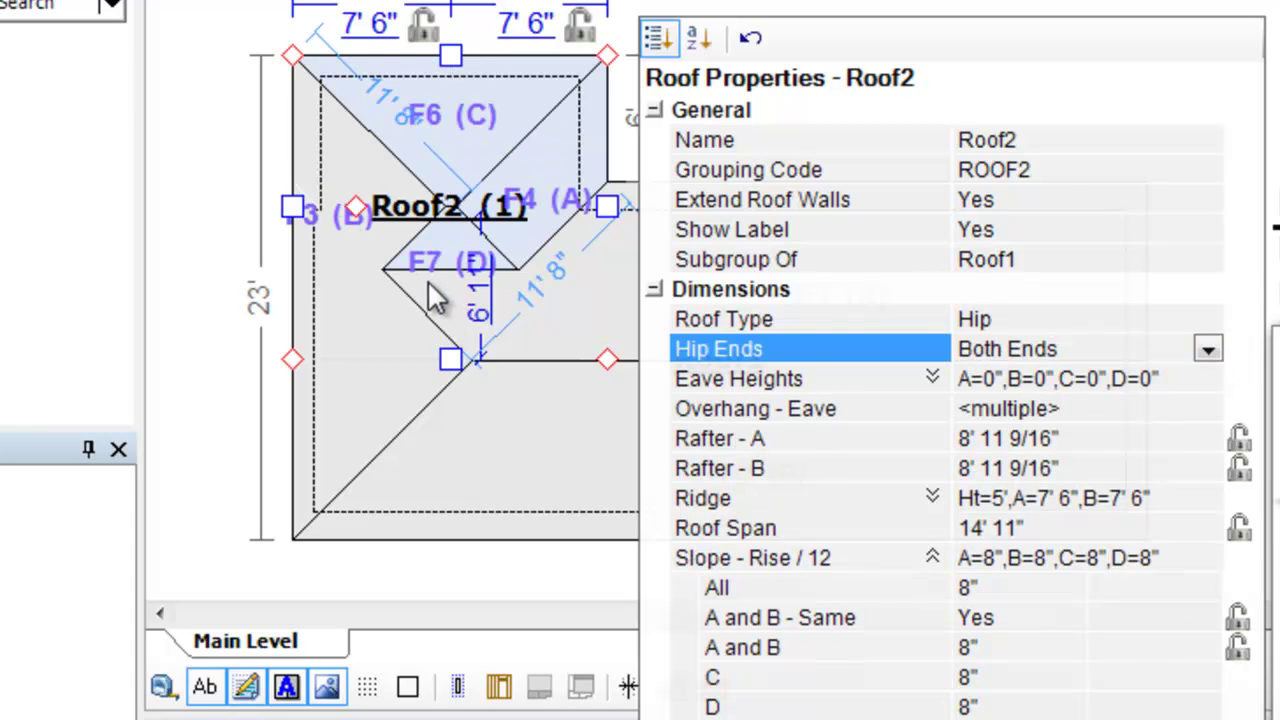
{"action": "left_click", "coordinate": [1210, 349]}
{"action": "left_click", "coordinate": [995, 400]}
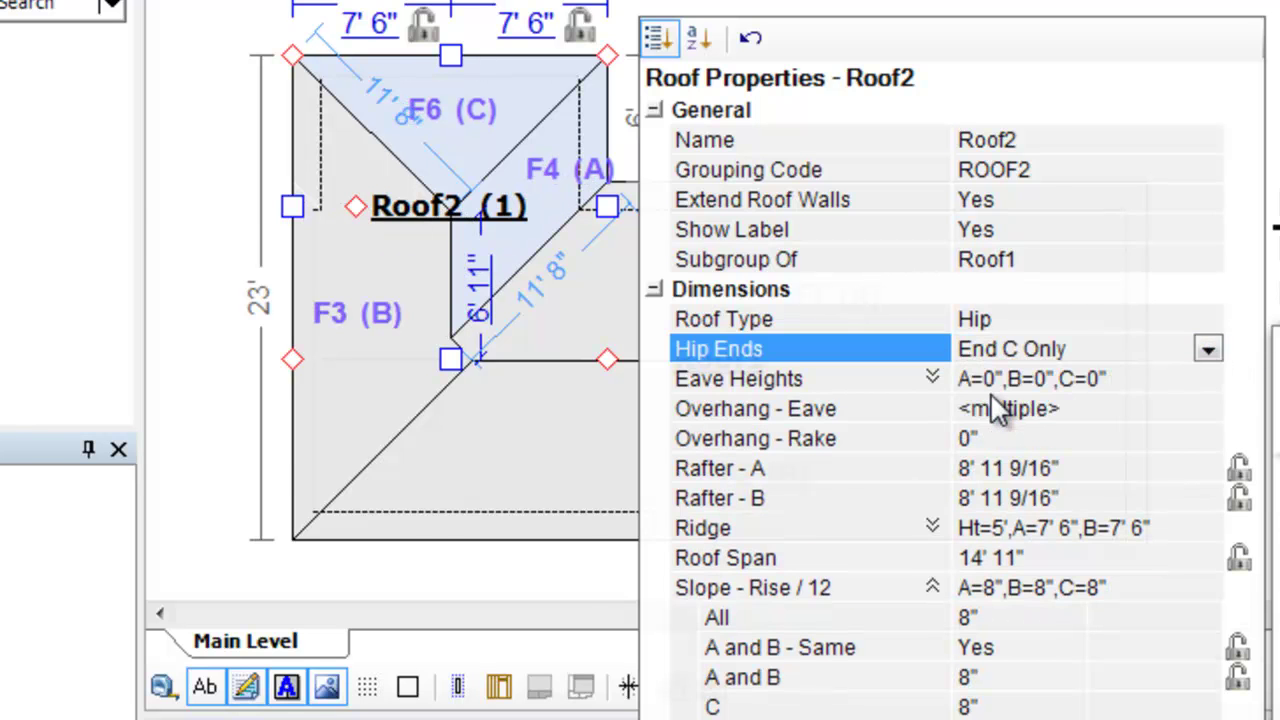
{"action": "left_click", "coordinate": [235, 200]}
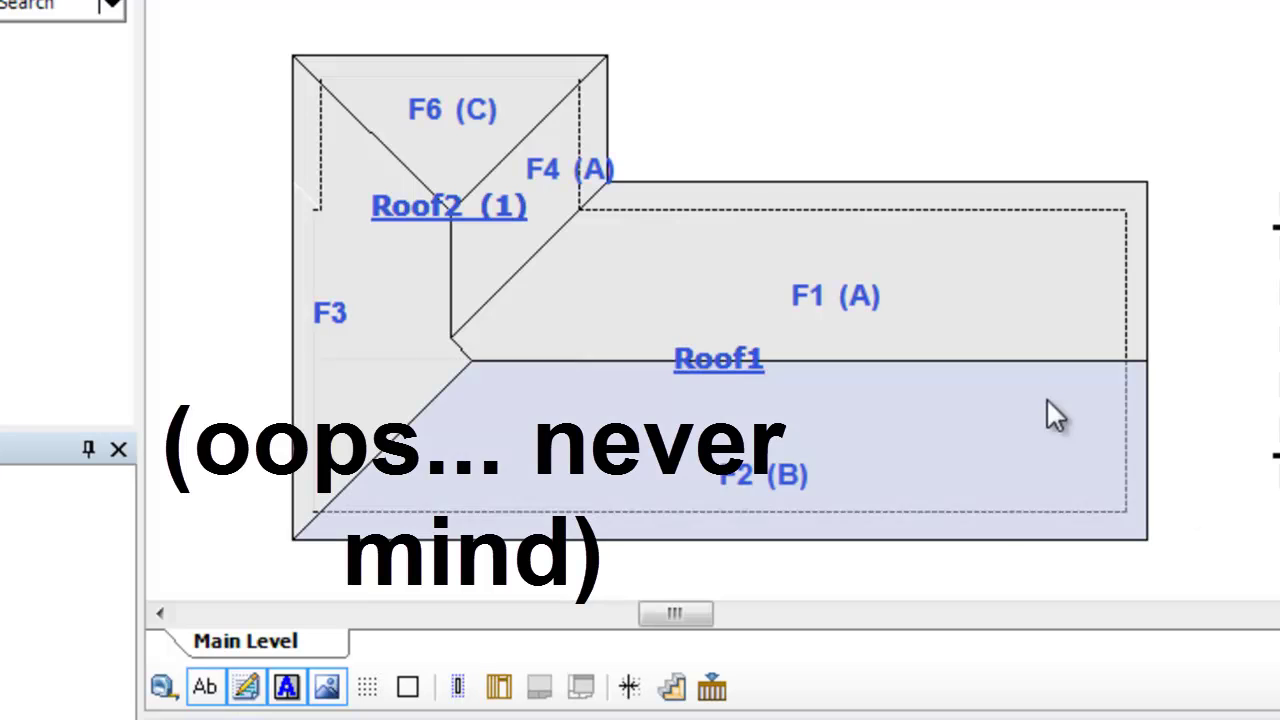
- Break Roof1's lower wall and drag out a 13' 6" wide Roof3 wing, then fit the view
{"action": "scroll", "coordinate": [720, 300], "scroll_direction": "down", "scroll_amount": 3}
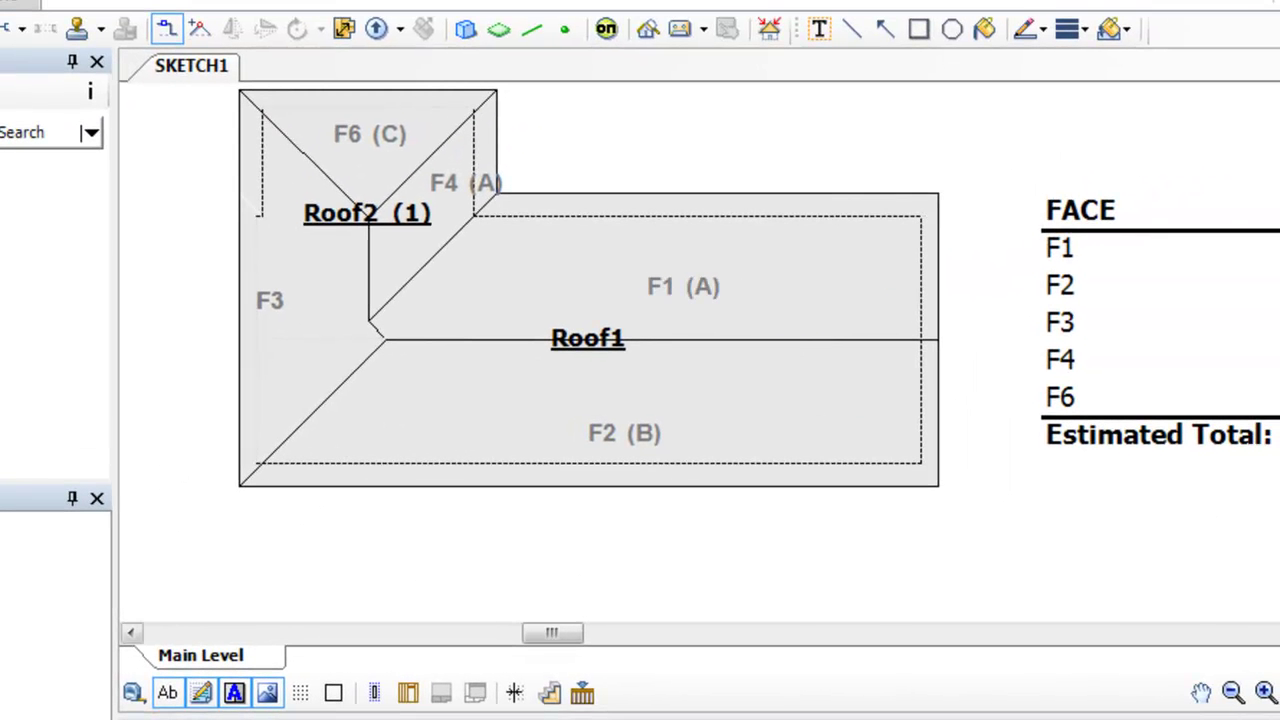
{"action": "left_click", "coordinate": [706, 500]}
{"action": "left_click", "coordinate": [822, 486]}
{"action": "left_click_drag", "start_coordinate": [822, 486], "coordinate": [821, 549]}
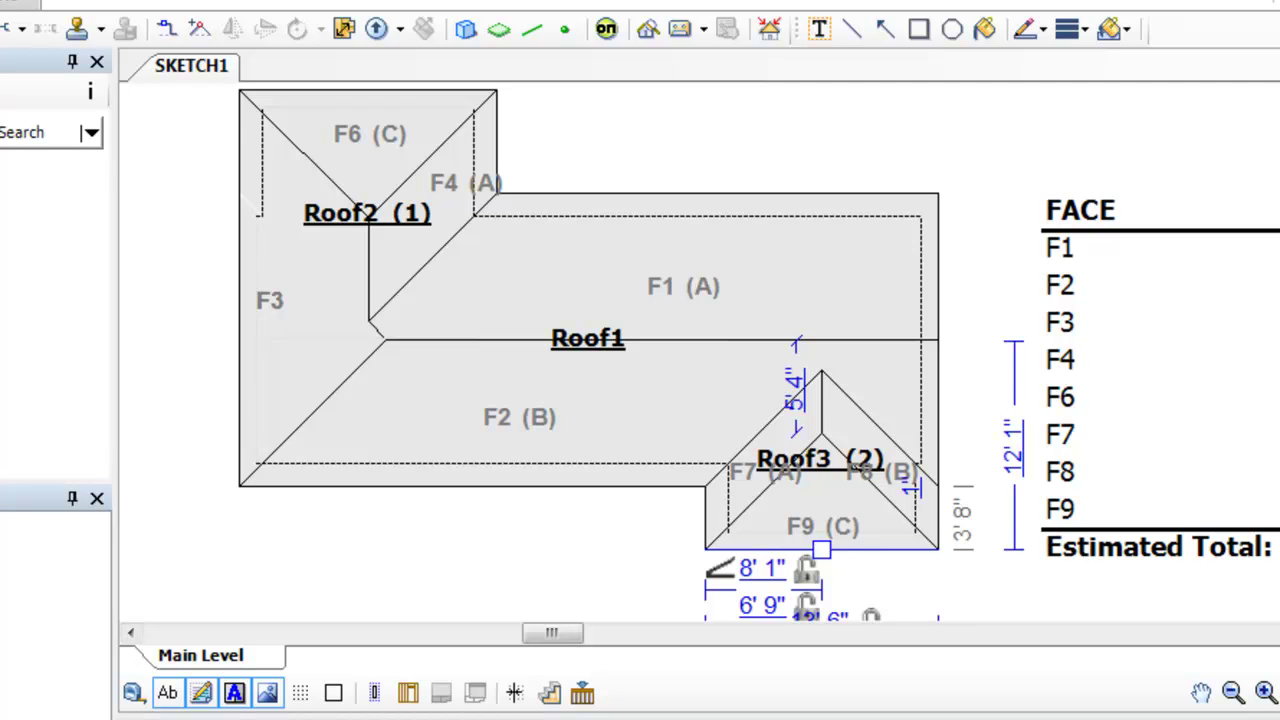
{"action": "scroll", "coordinate": [640, 360], "scroll_direction": "down", "scroll_amount": 2}
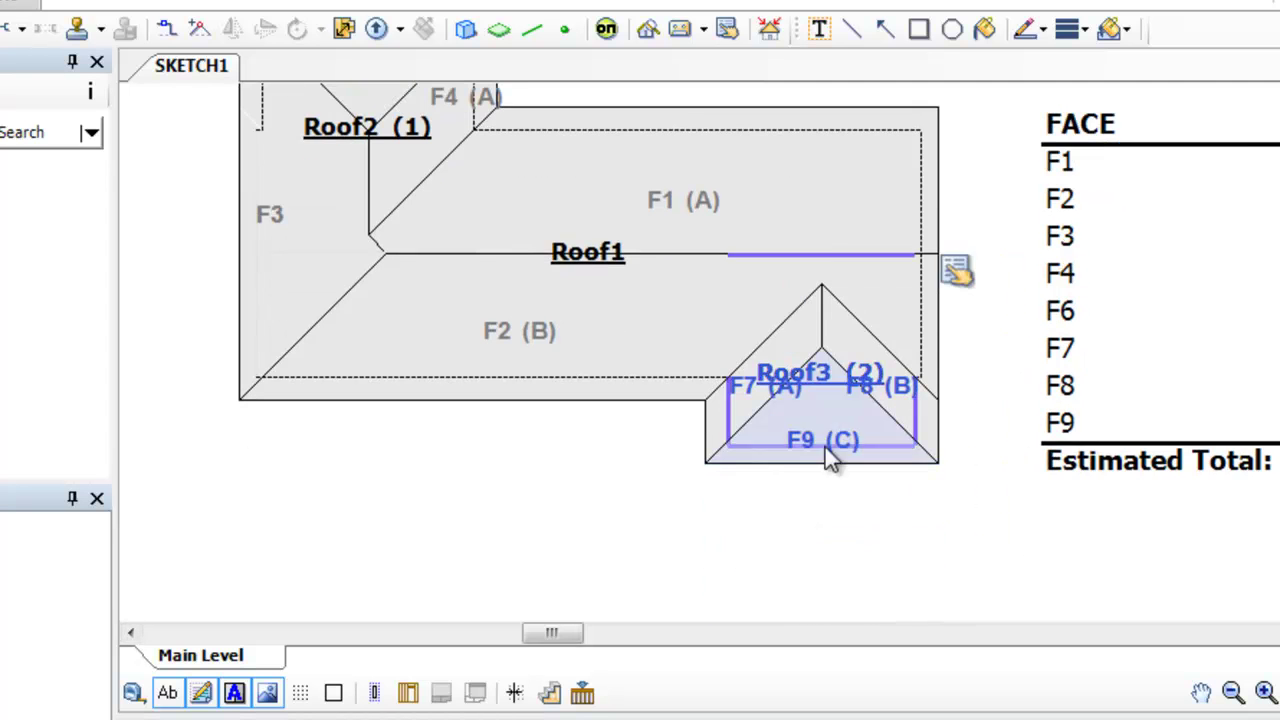
{"action": "left_click", "coordinate": [811, 381]}
{"action": "left_click_drag", "start_coordinate": [821, 463], "coordinate": [826, 530]}
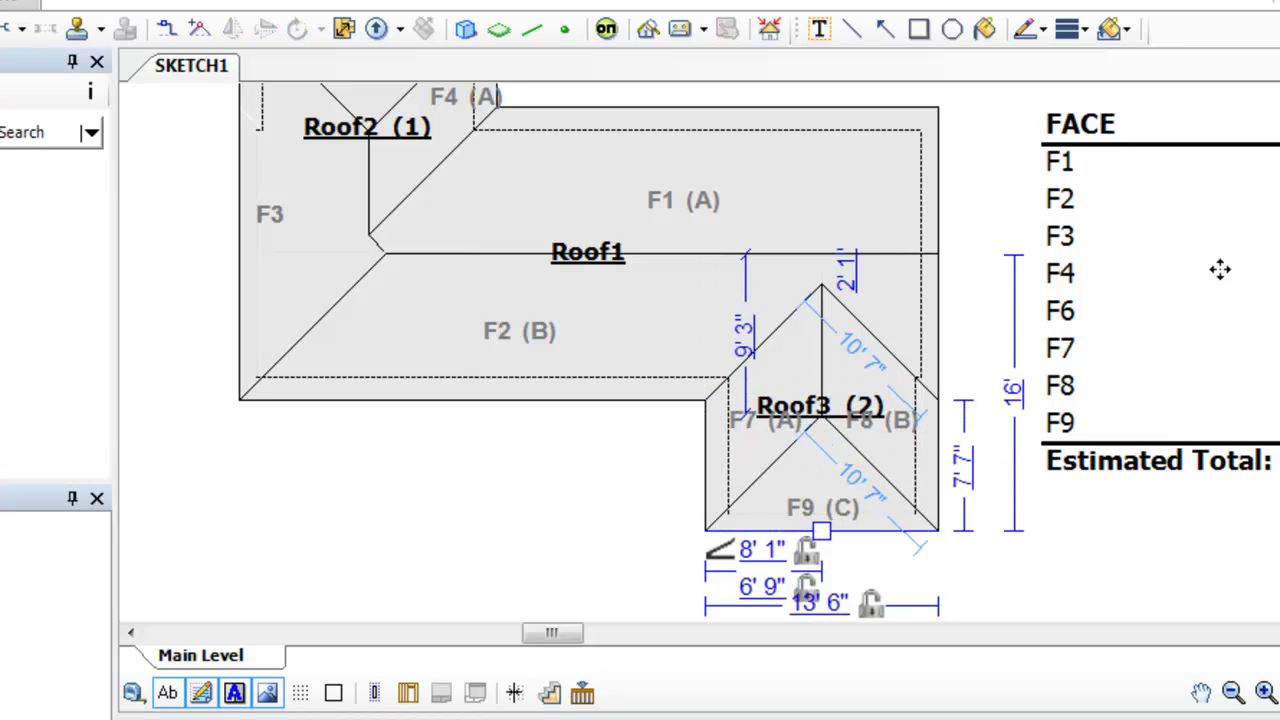
{"action": "left_click", "coordinate": [1265, 692]}
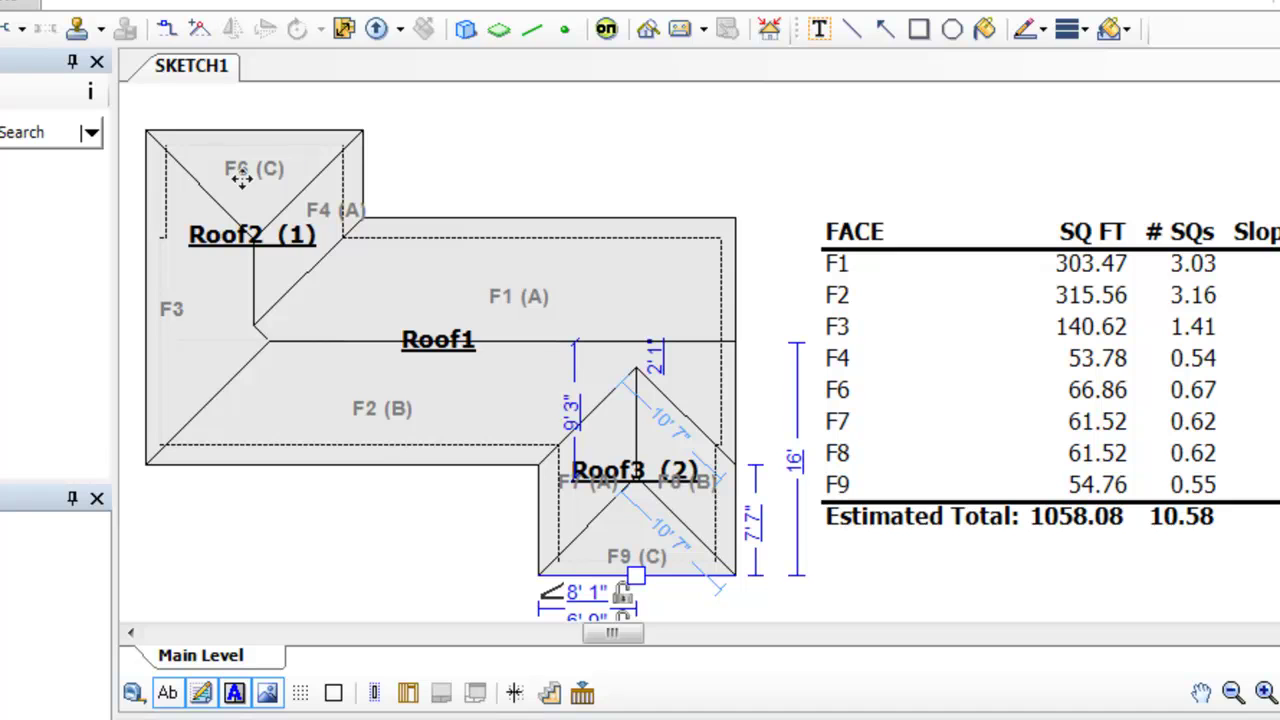
- Select Roof3 and change its Roof Type from Hip to Gable
{"action": "left_click", "coordinate": [210, 345]}
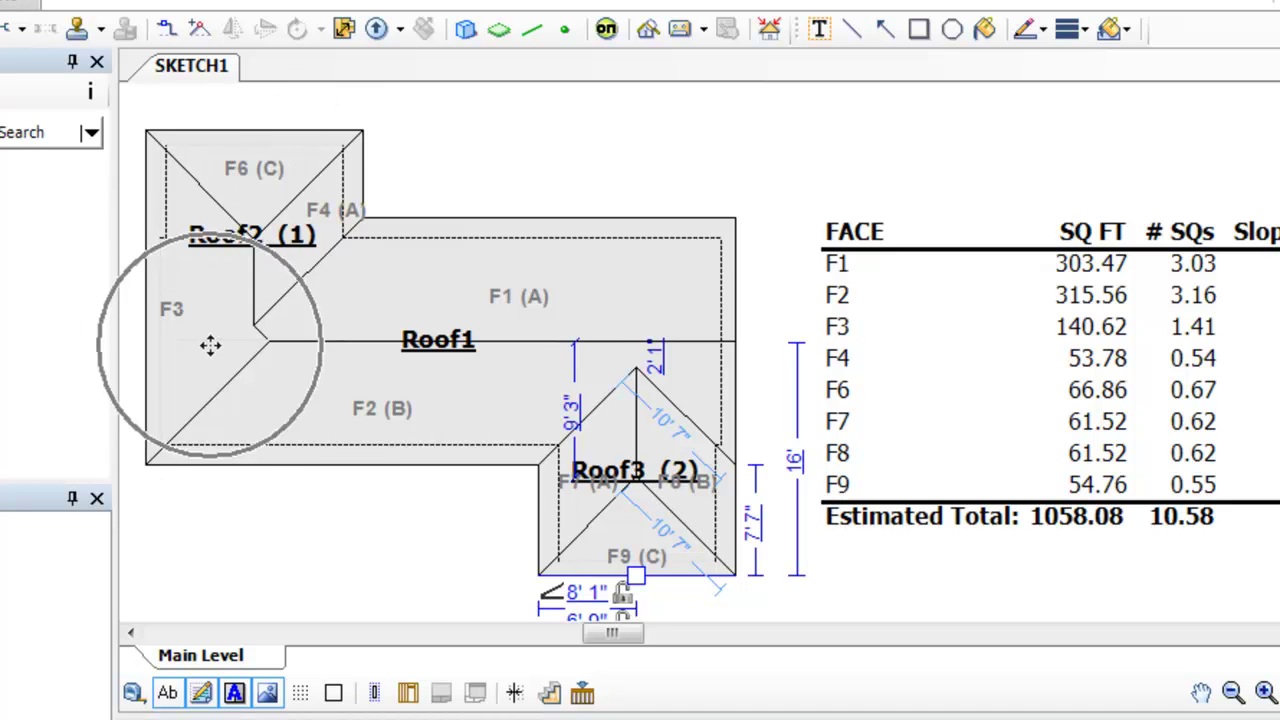
{"action": "left_click", "coordinate": [740, 340]}
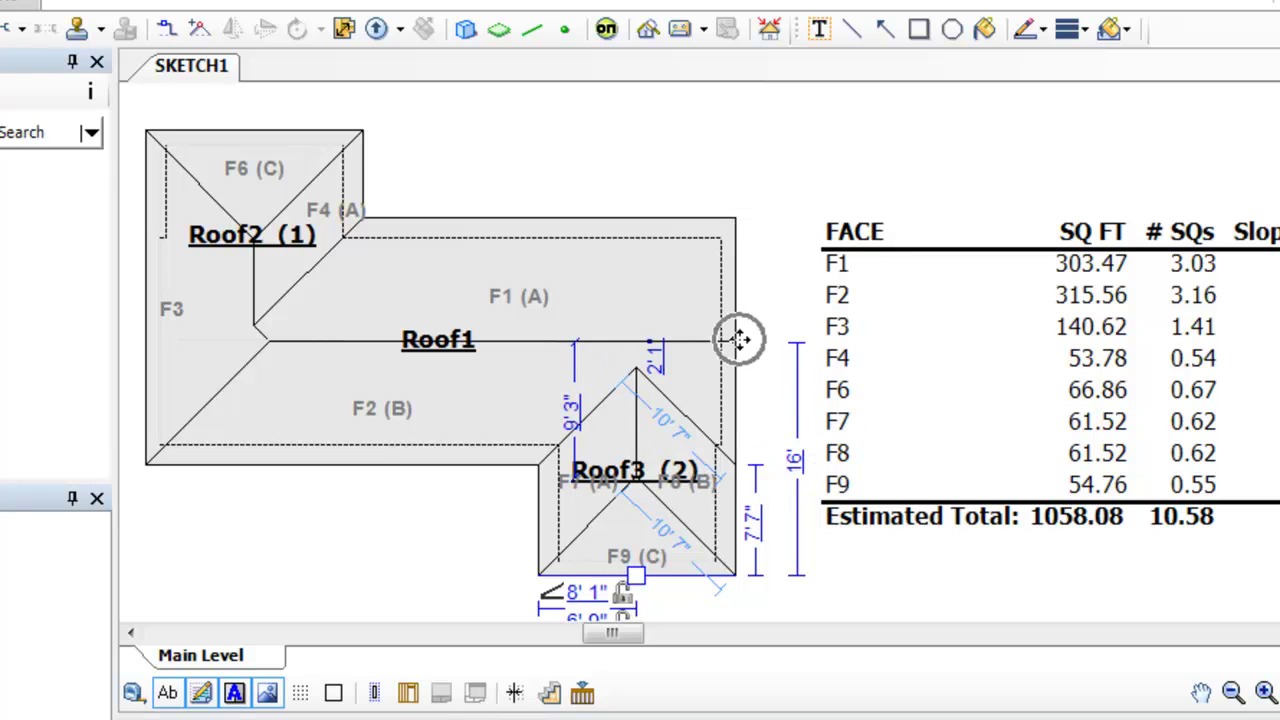
{"action": "key", "text": "Escape"}
{"action": "left_click", "coordinate": [621, 495]}
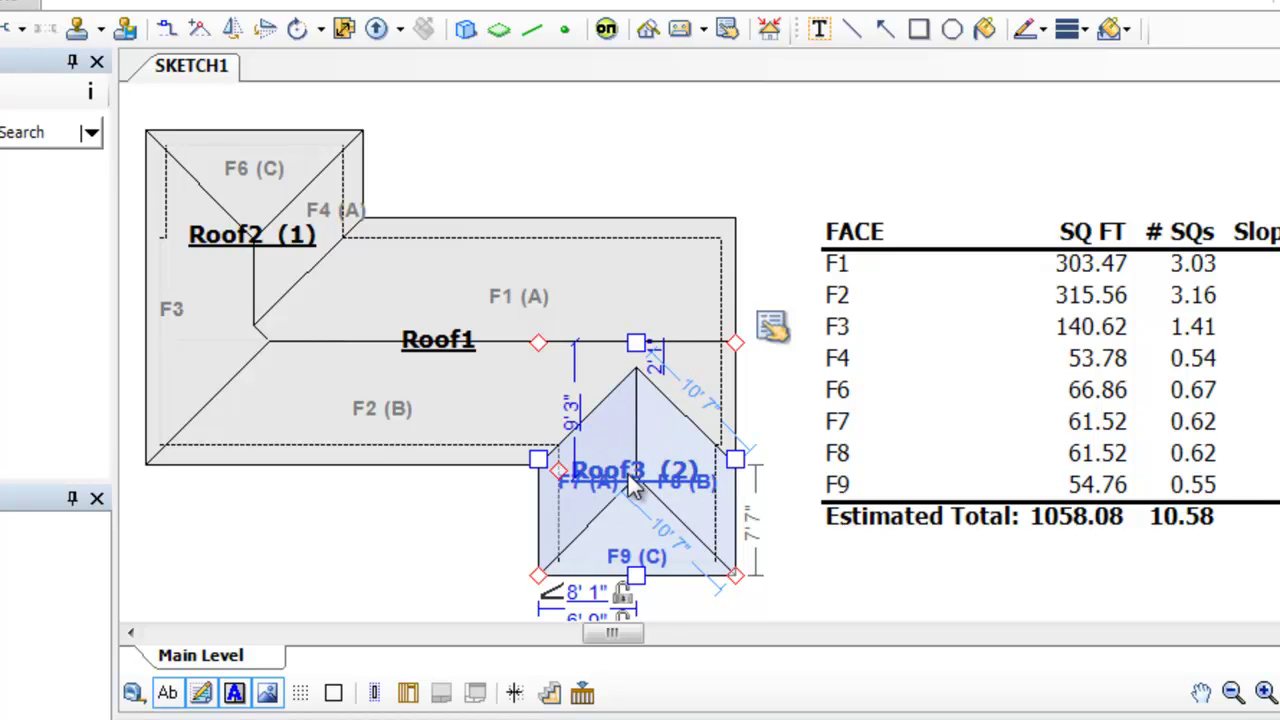
{"action": "left_click", "coordinate": [773, 327]}
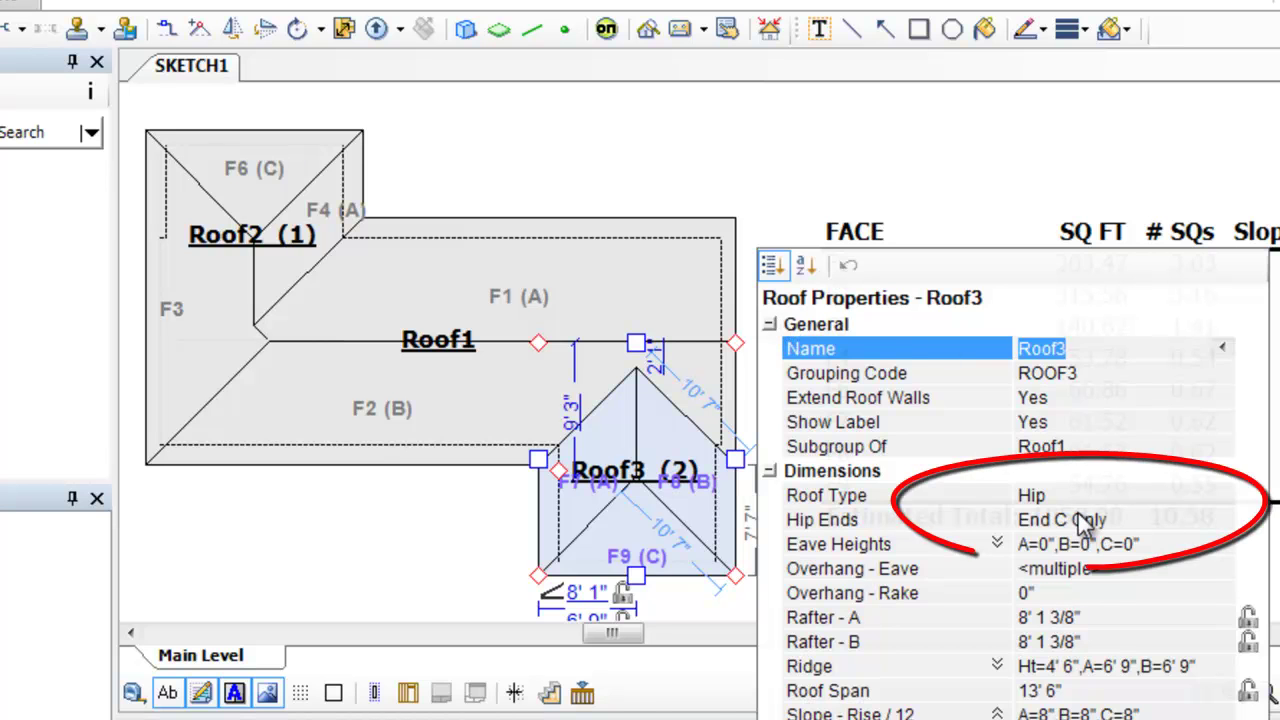
{"action": "left_click", "coordinate": [1078, 494]}
{"action": "left_click", "coordinate": [1224, 497]}
{"action": "left_click", "coordinate": [1045, 518]}
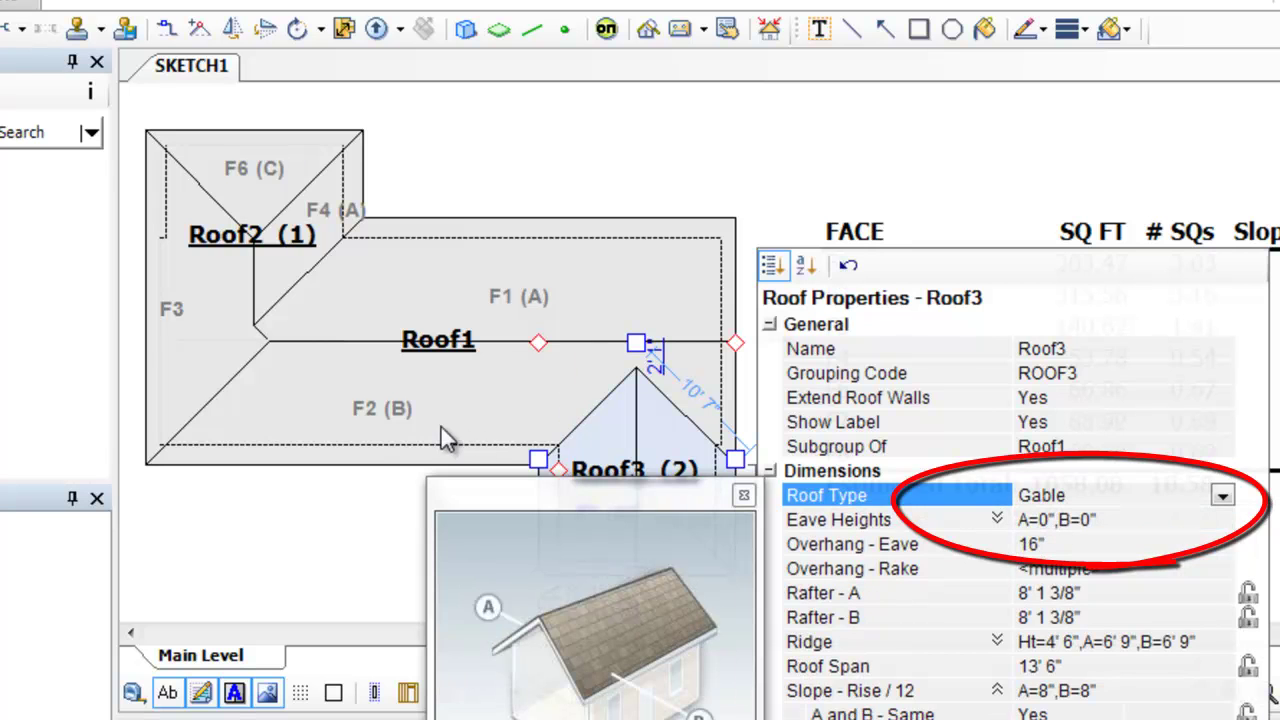
{"action": "left_click", "coordinate": [346, 392]}
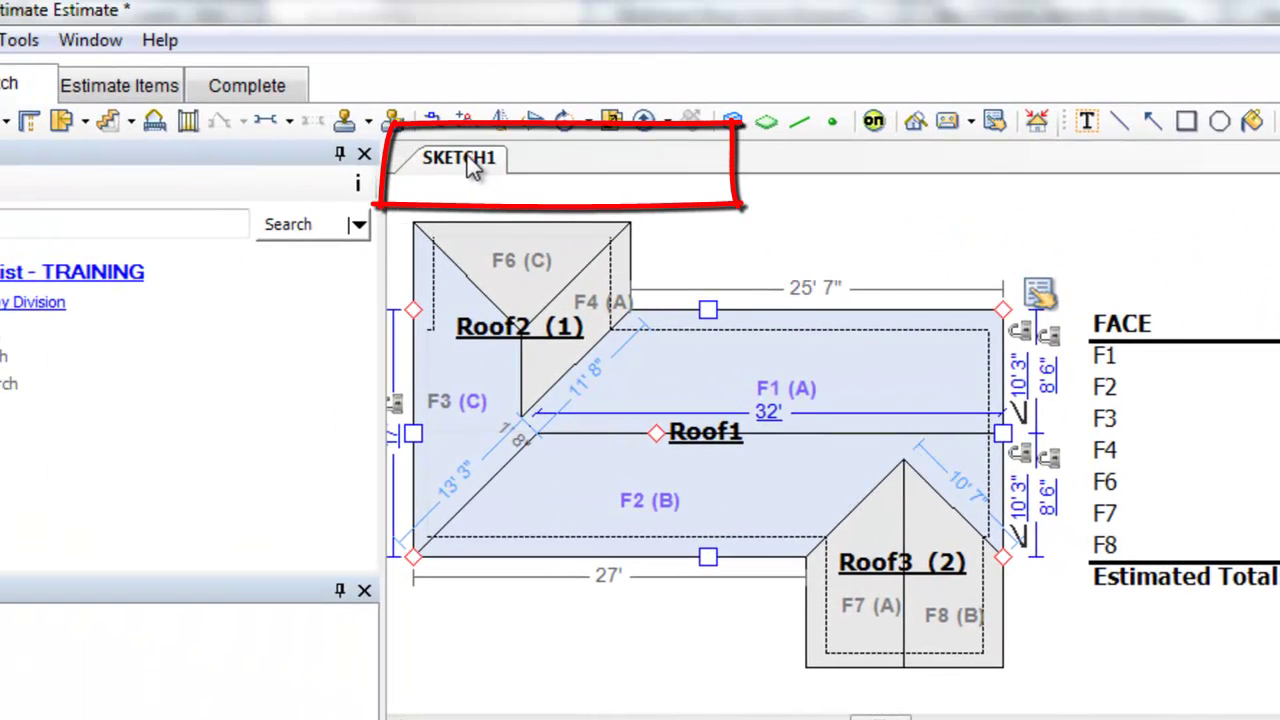
- Add a second blank sketch, SKETCH2, from the SKETCH1 tab and bring up the roof types list
{"action": "left_click", "coordinate": [470, 164]}
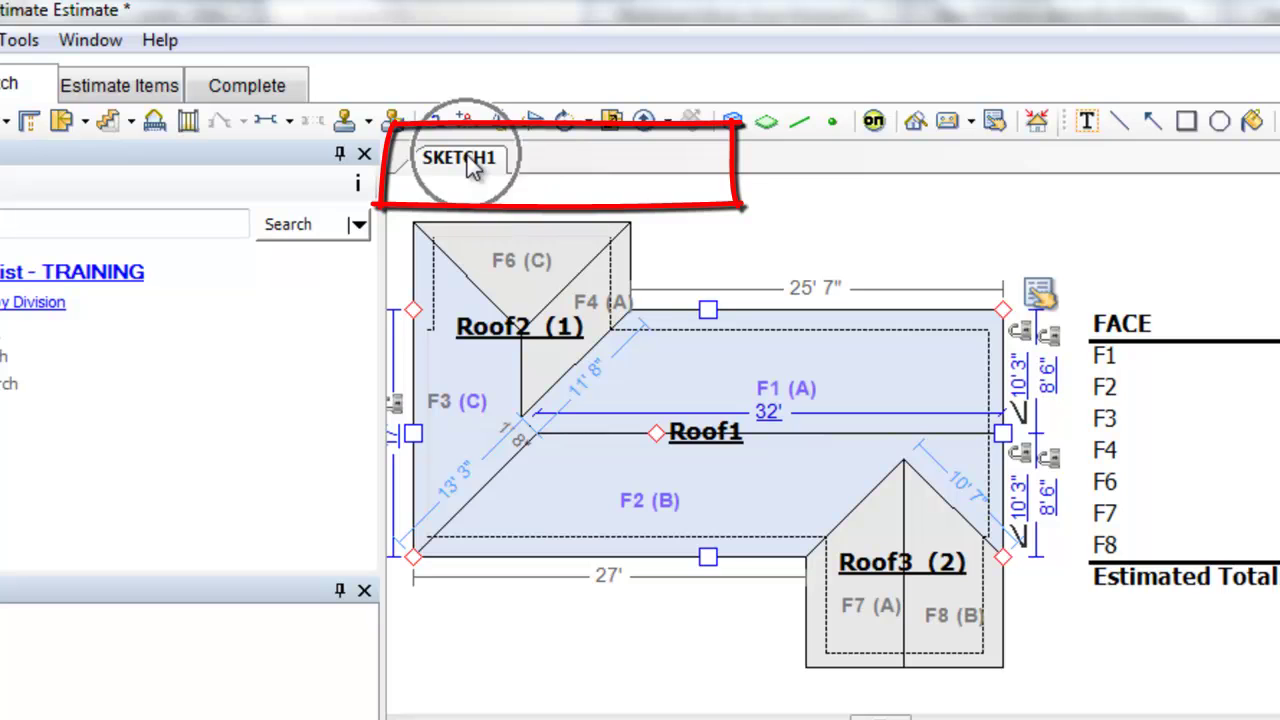
{"action": "right_click", "coordinate": [468, 160]}
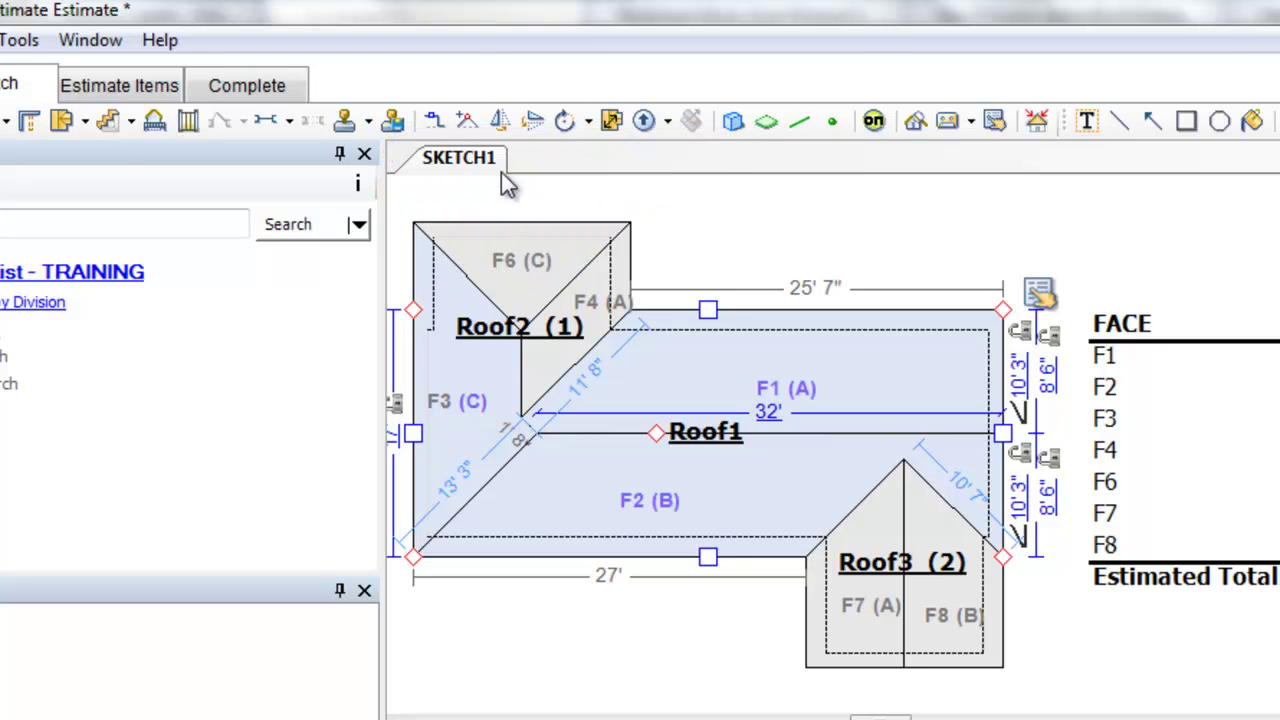
{"action": "left_click", "coordinate": [501, 172]}
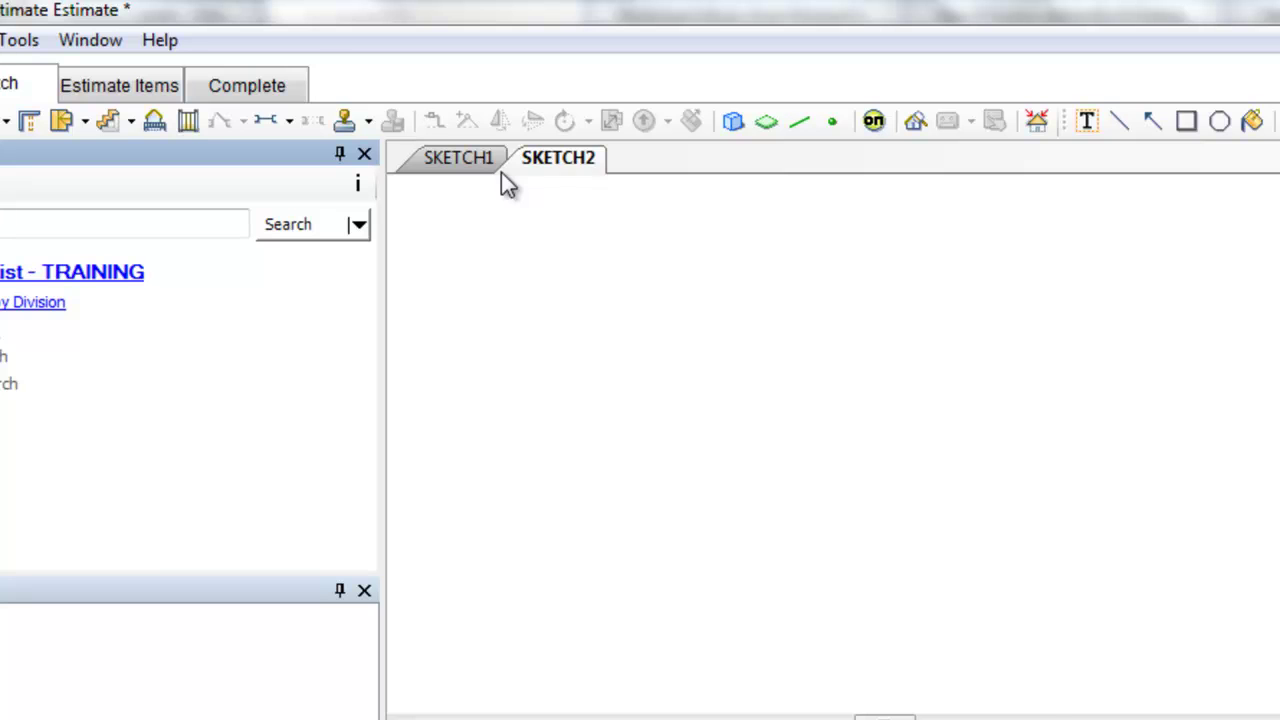
{"action": "left_click", "coordinate": [86, 124]}
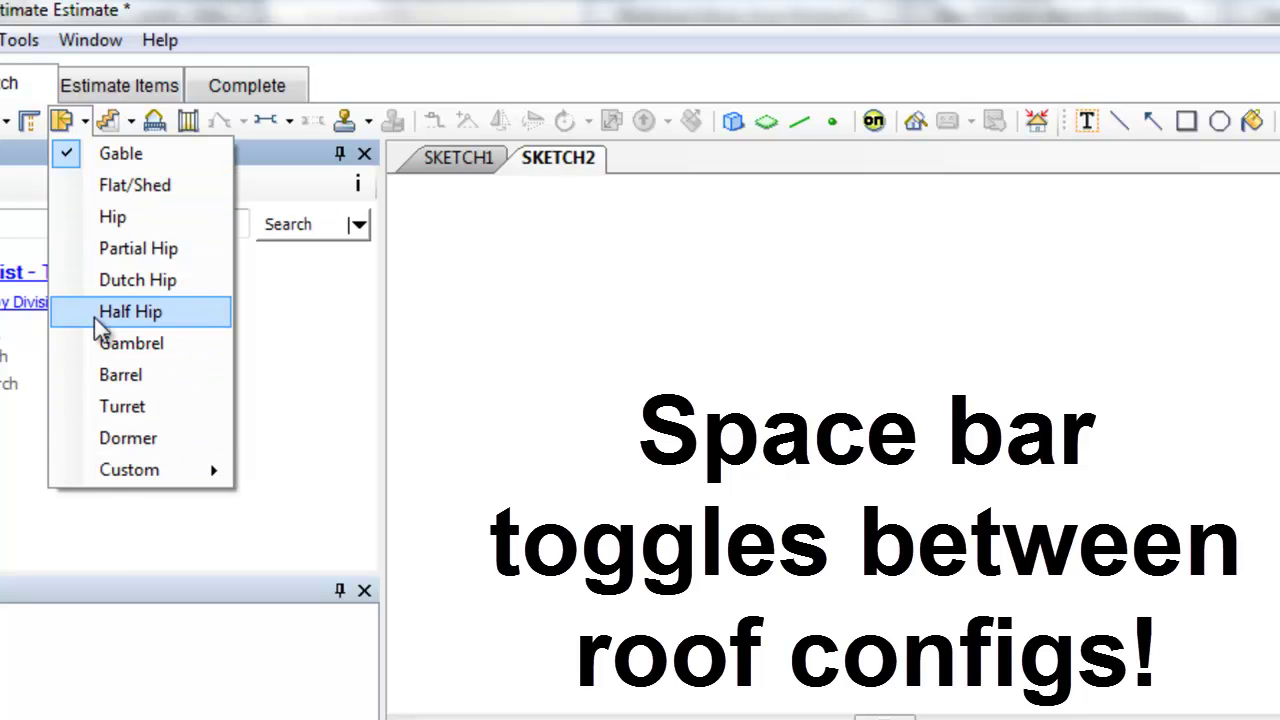
- Choose the Roof tool and cycle the 12' roof through its configurations with Space, seeking the hip roof
{"action": "left_click", "coordinate": [64, 122]}
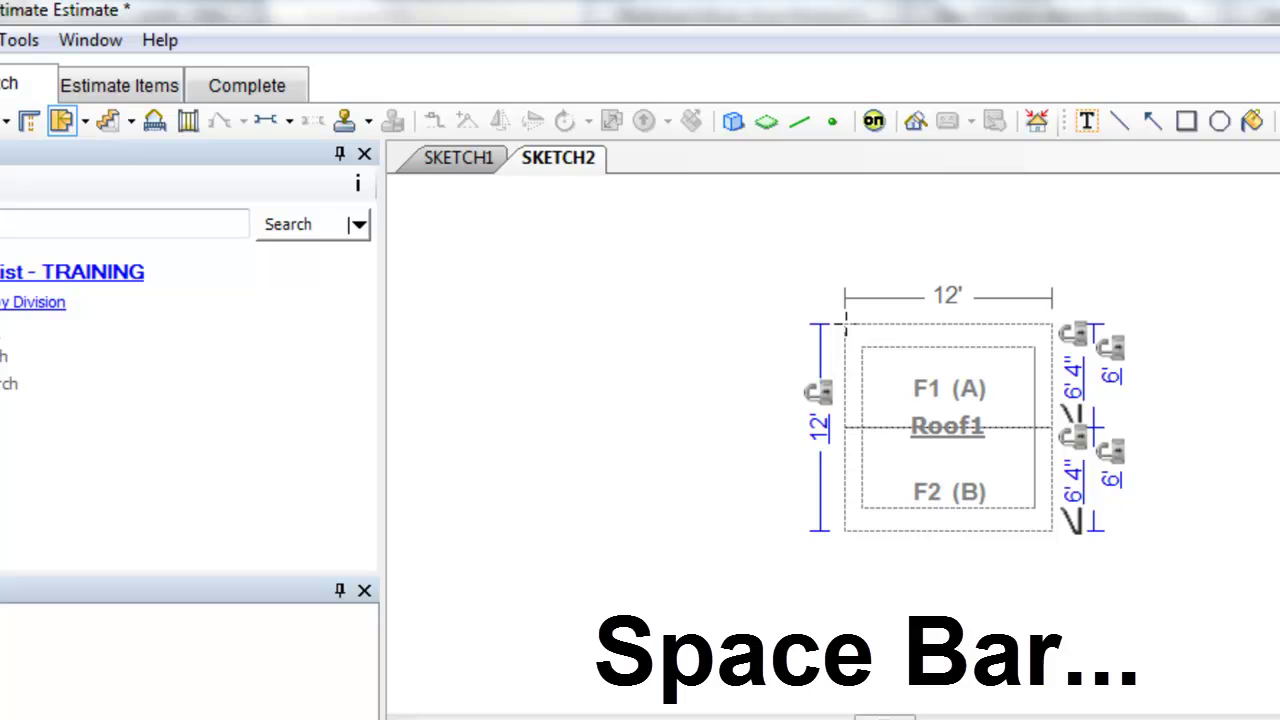
{"action": "key", "text": "space"}
{"action": "key", "text": "space"}
{"action": "key", "text": "space"}
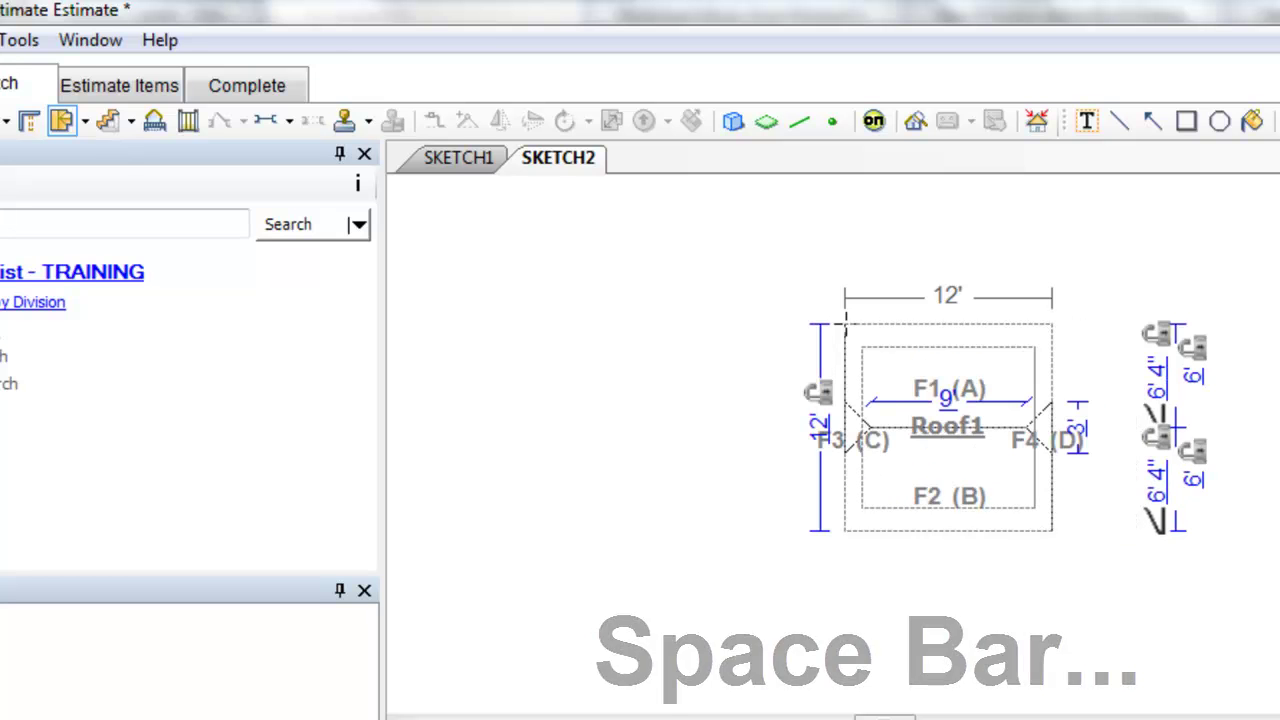
{"action": "key", "text": "space"}
{"action": "key", "text": "space"}
{"action": "key", "text": "space"}
{"action": "key", "text": "space"}
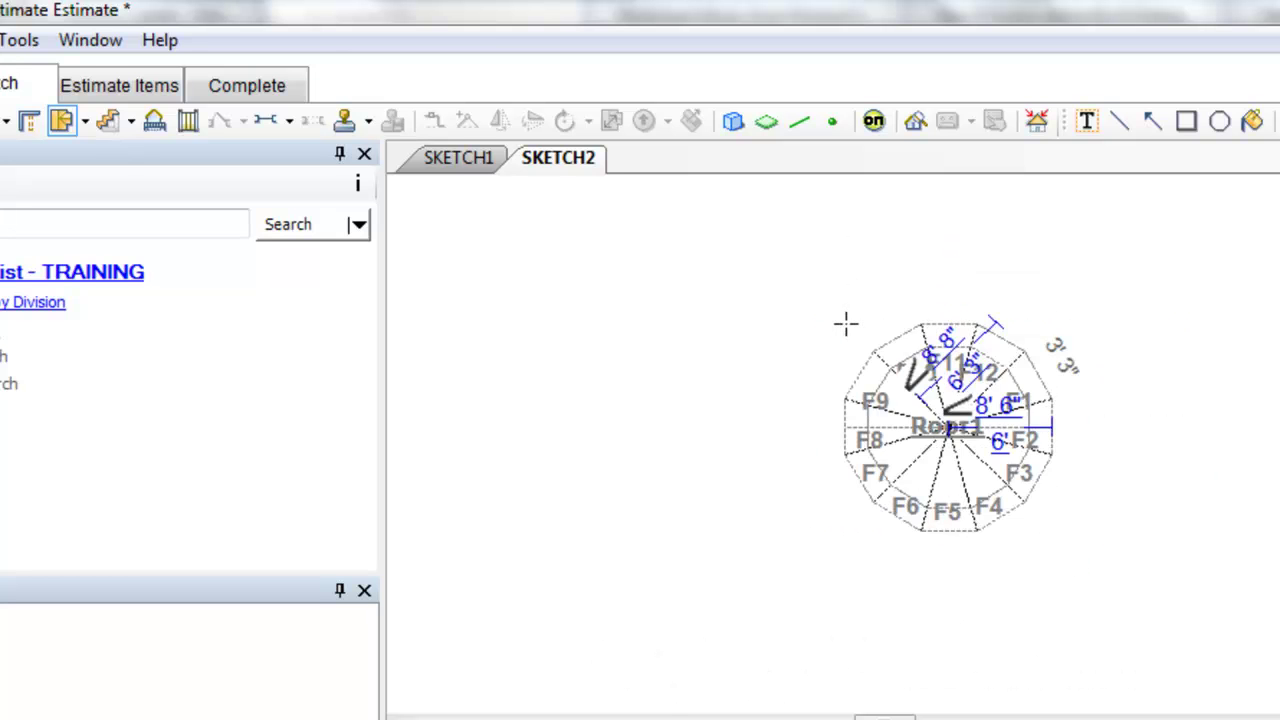
{"action": "key", "text": "space"}
{"action": "key", "text": "space"}
{"action": "key", "text": "space"}
{"action": "key", "text": "space"}
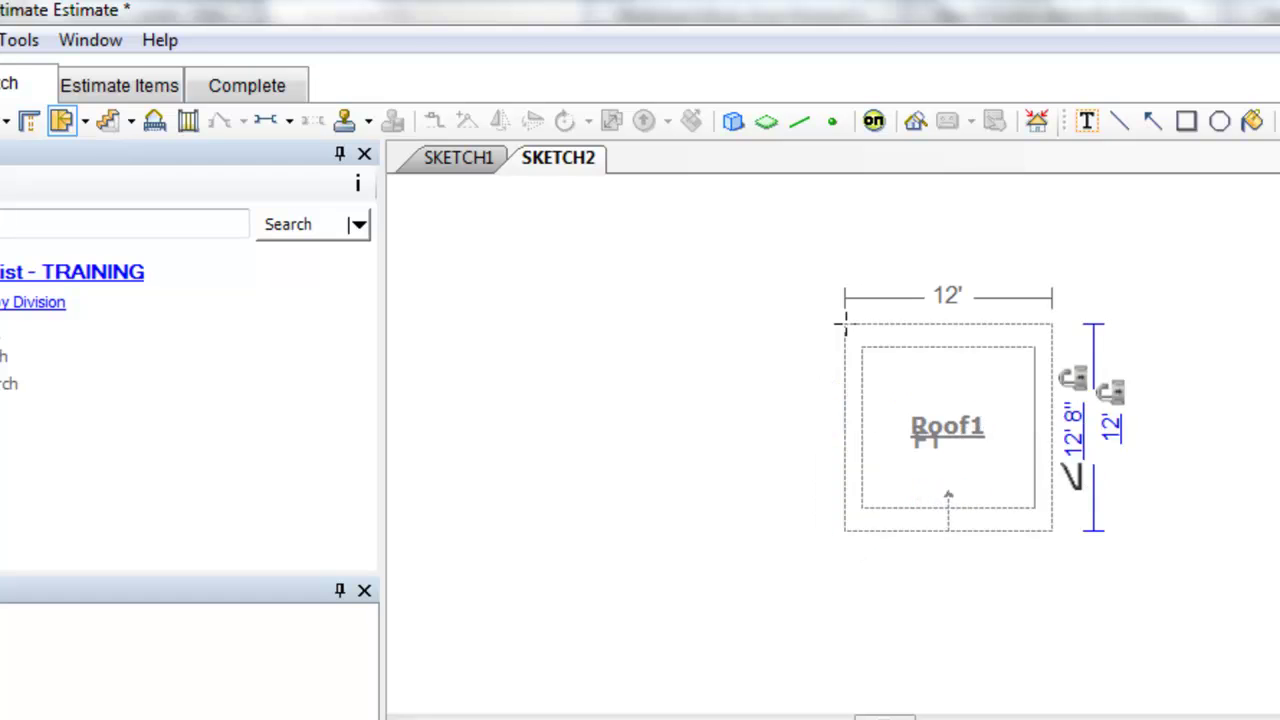
{"action": "key", "text": "space"}
{"action": "key", "text": "space"}
{"action": "key", "text": "space"}
{"action": "key", "text": "space"}
{"action": "key", "text": "space"}
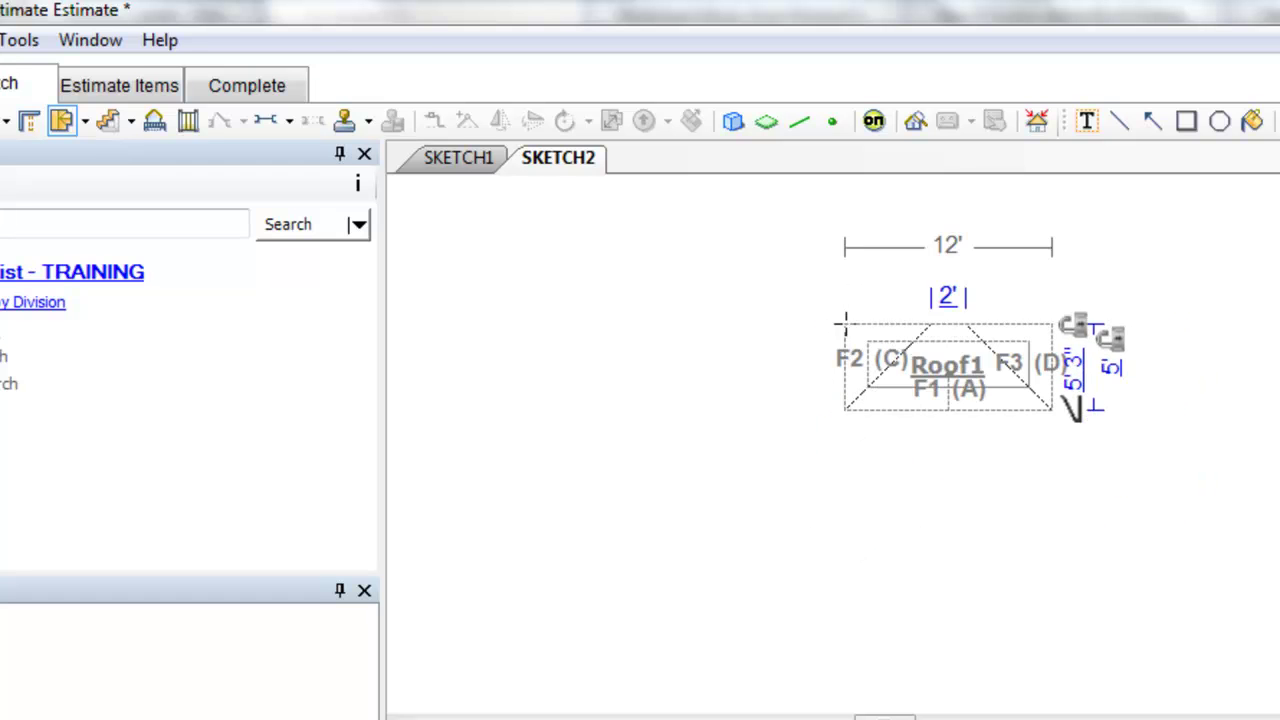
{"action": "key", "text": "space"}
{"action": "key", "text": "space"}
{"action": "key", "text": "space"}
{"action": "key", "text": "space"}
{"action": "key", "text": "space"}
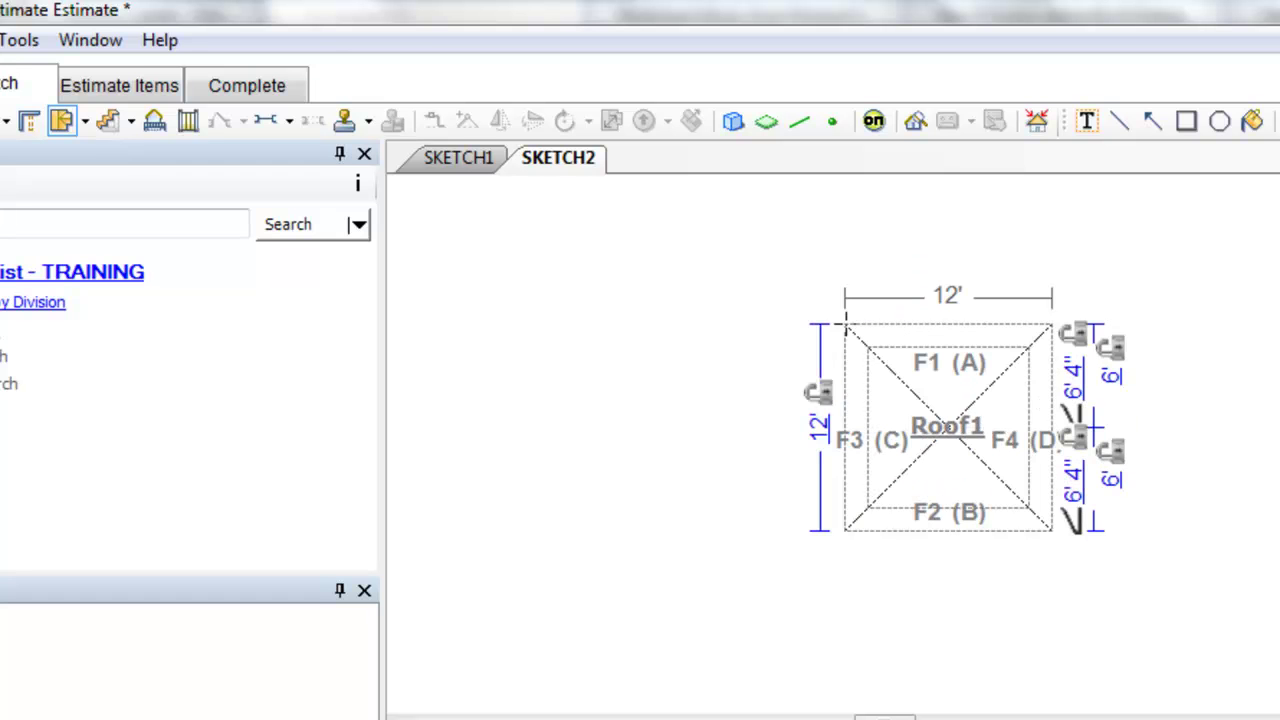